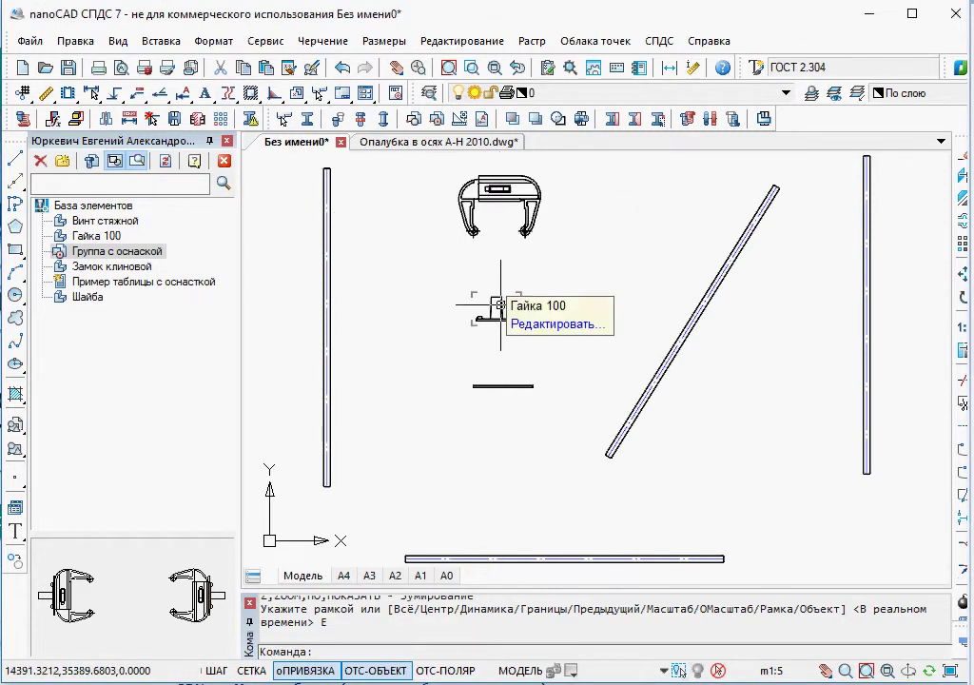
# Insert a tilted Гайка 100 nut from the element base just right of the left vertical panel.
pyautogui.doubleClick(87, 238)
pyautogui.click(382, 278)
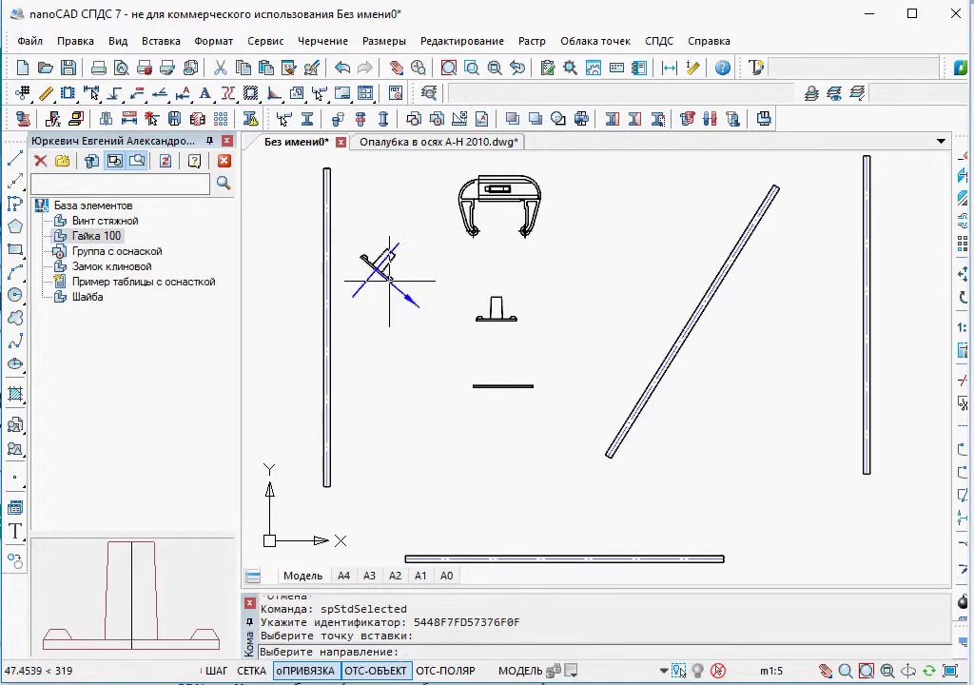
pyautogui.click(410, 326)
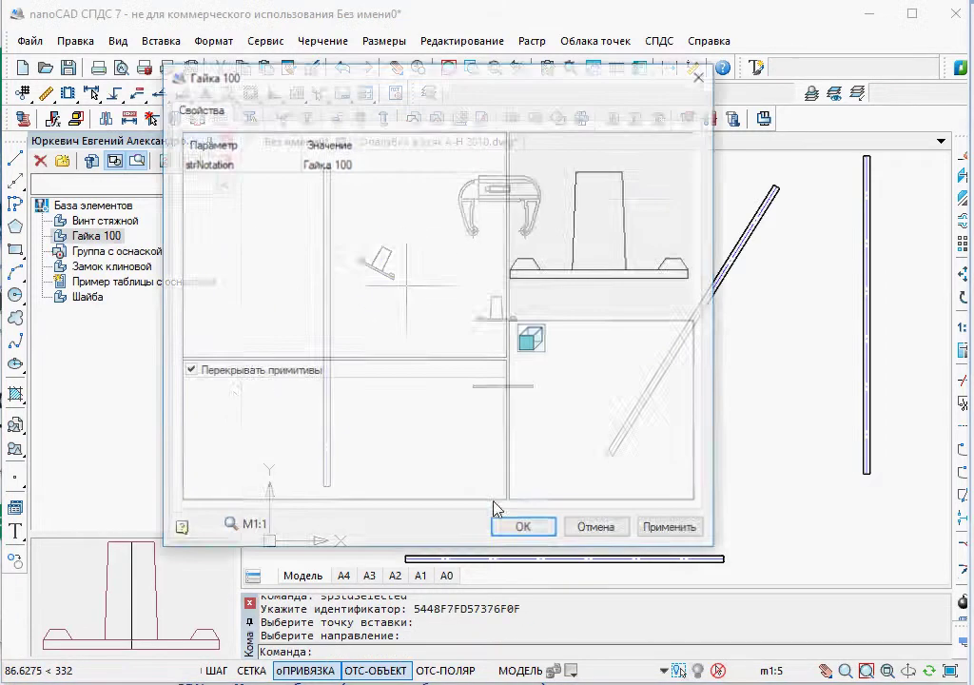
pyautogui.click(505, 535)
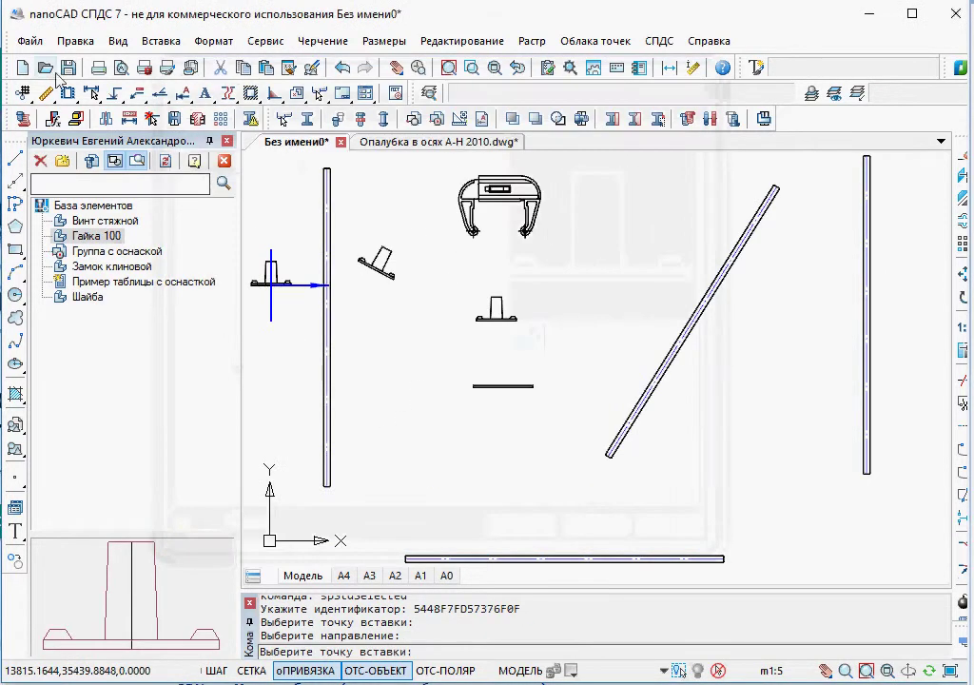
# In Управление зависимостями, pick the tilted nut as child and the washer as parent.
pyautogui.click(53, 120)
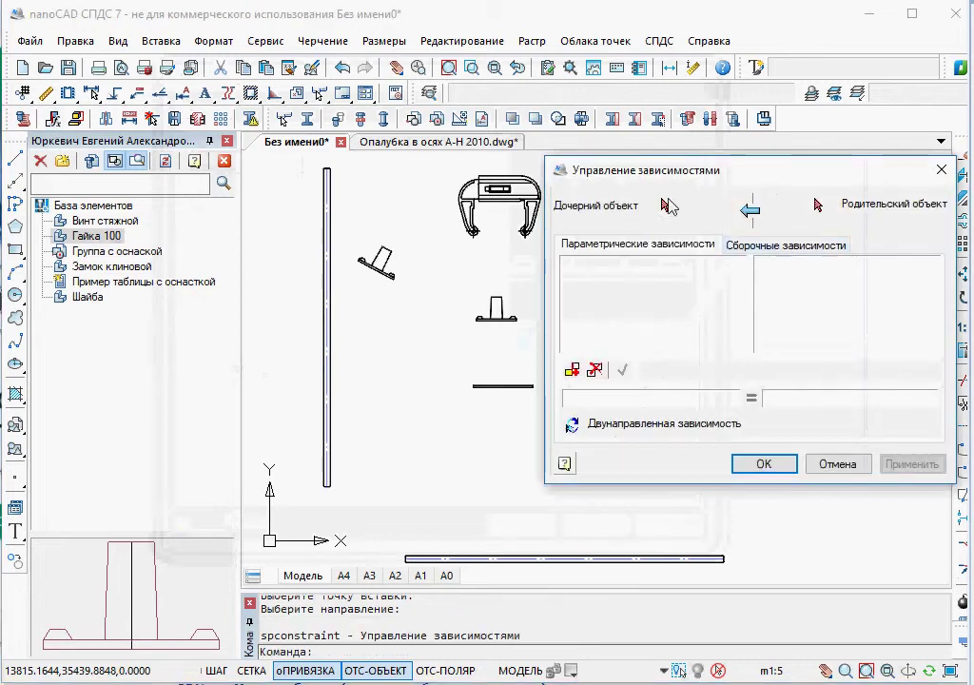
pyautogui.click(664, 207)
pyautogui.click(384, 261)
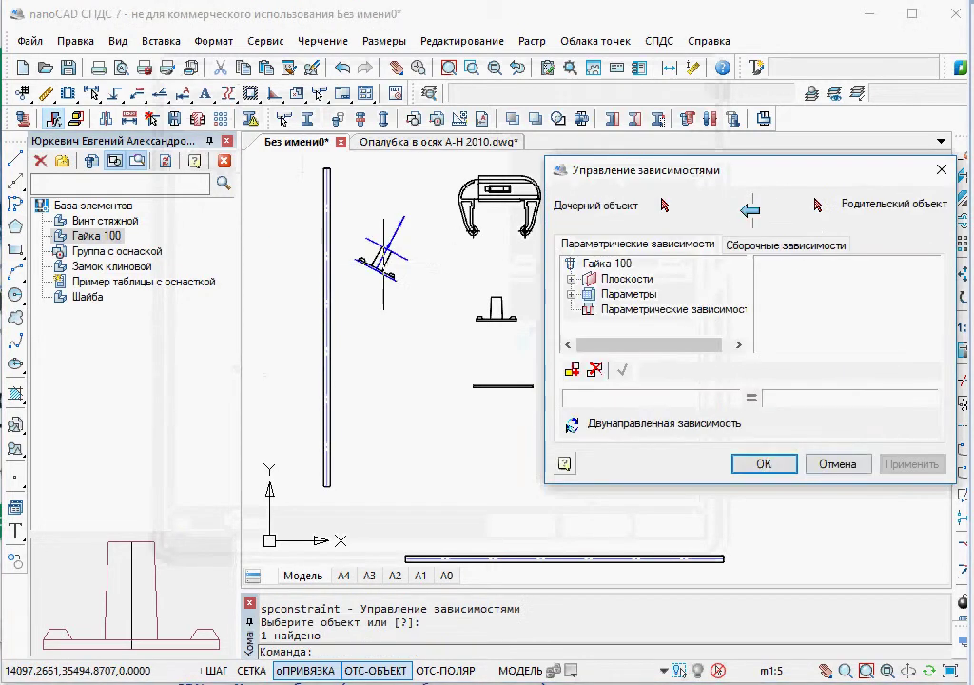
pyautogui.click(817, 207)
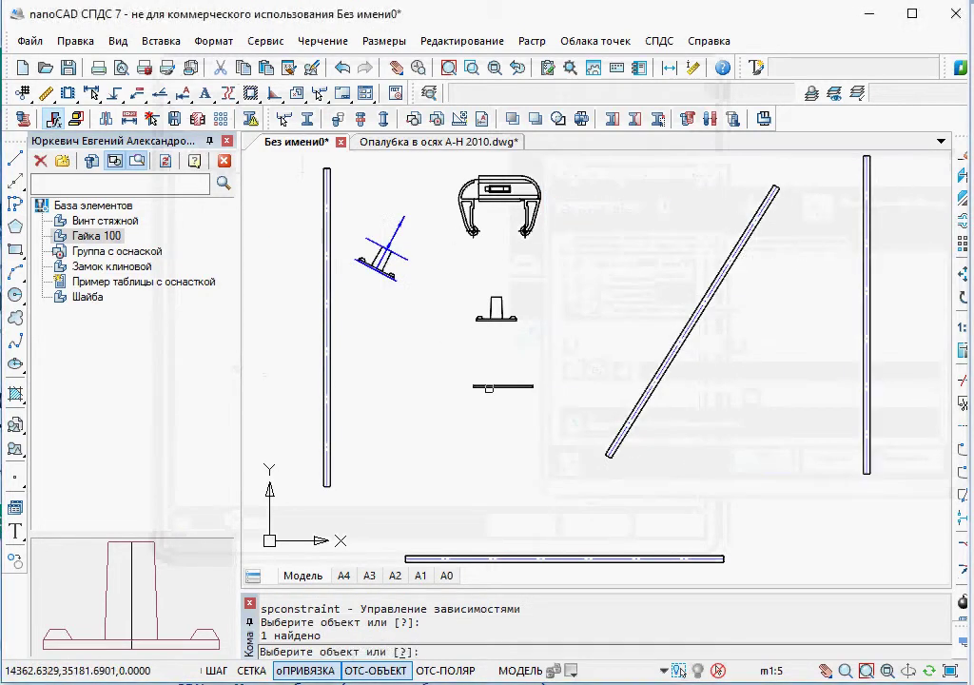
pyautogui.click(487, 387)
# Add an assembly constraint linking nut plane WP1 to washer plane WP2, then apply and accept.
pyautogui.click(786, 246)
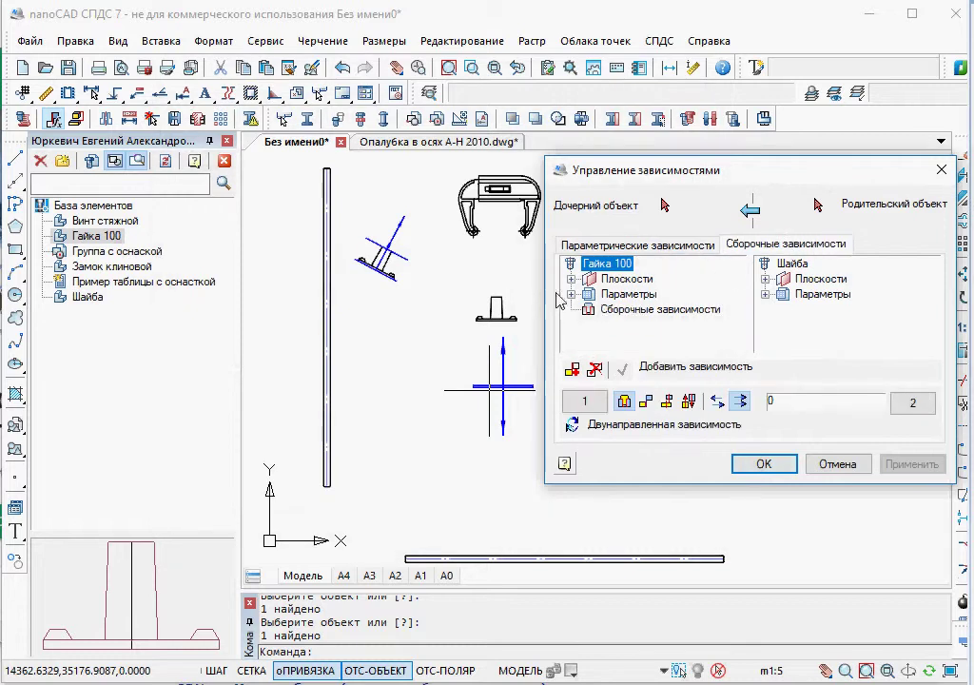
pyautogui.click(570, 278)
pyautogui.click(614, 310)
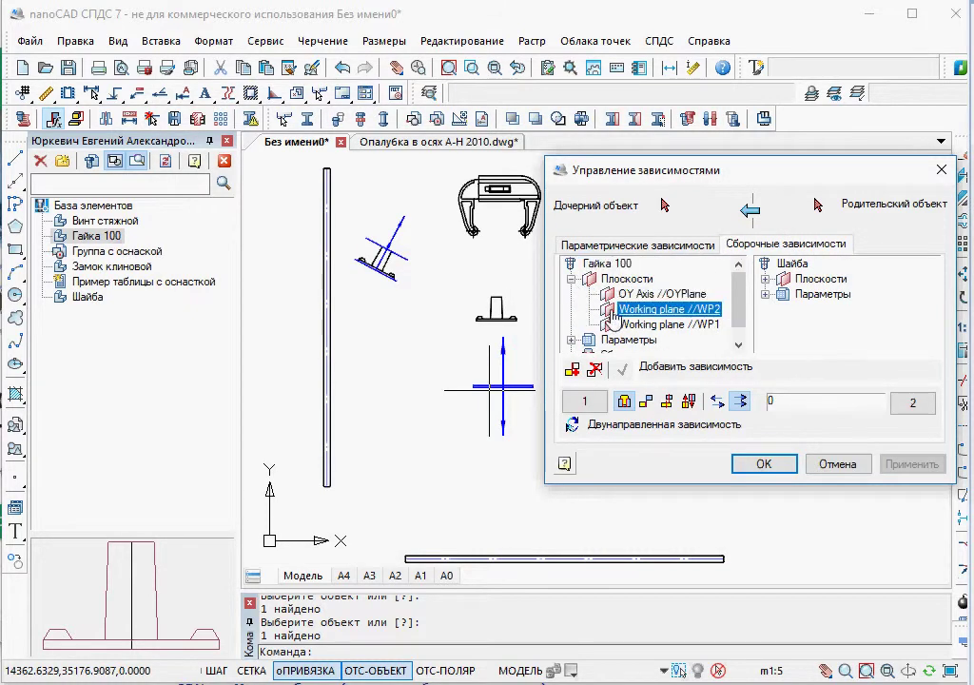
pyautogui.click(618, 325)
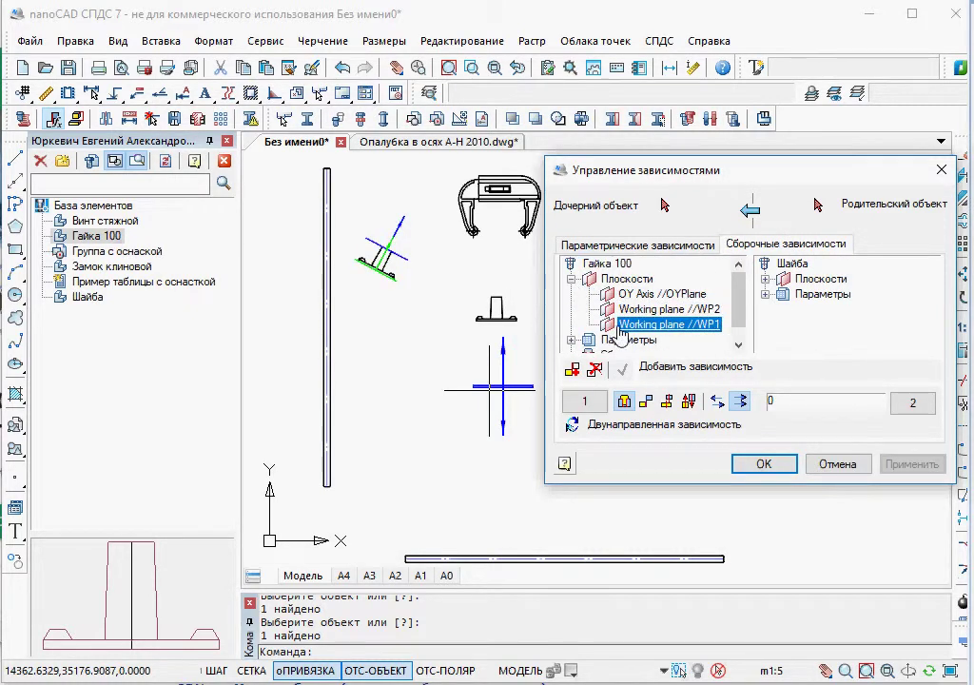
pyautogui.click(765, 278)
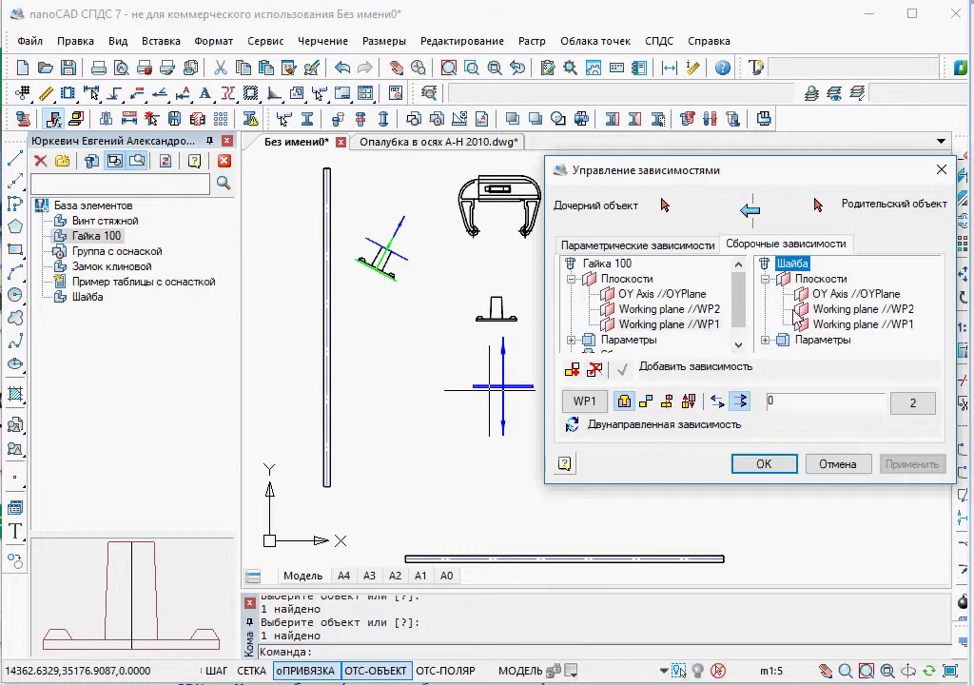
pyautogui.click(815, 325)
pyautogui.click(815, 310)
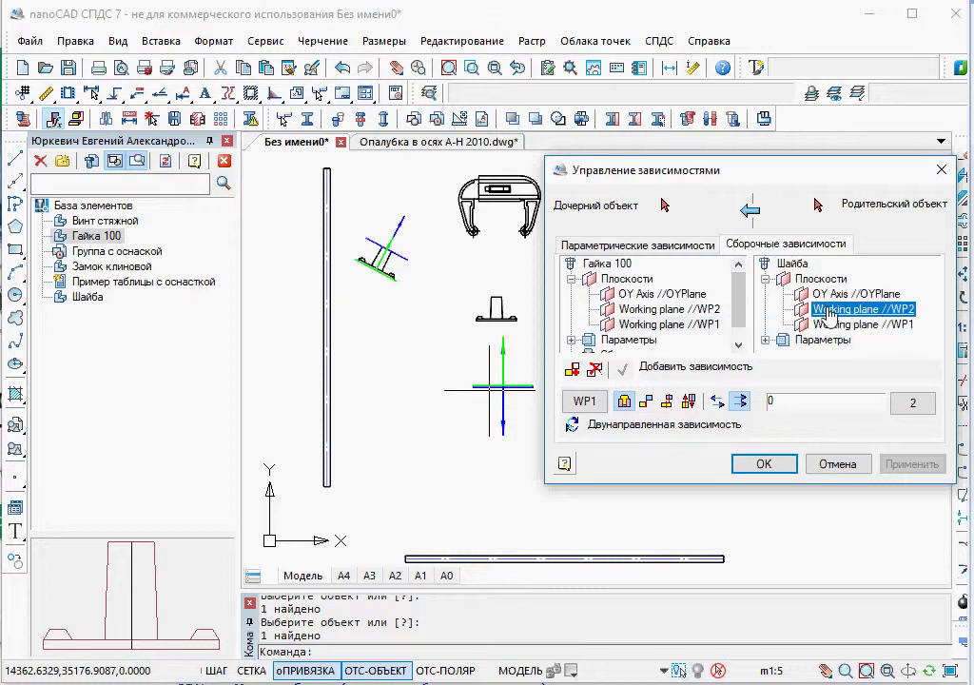
pyautogui.click(826, 311)
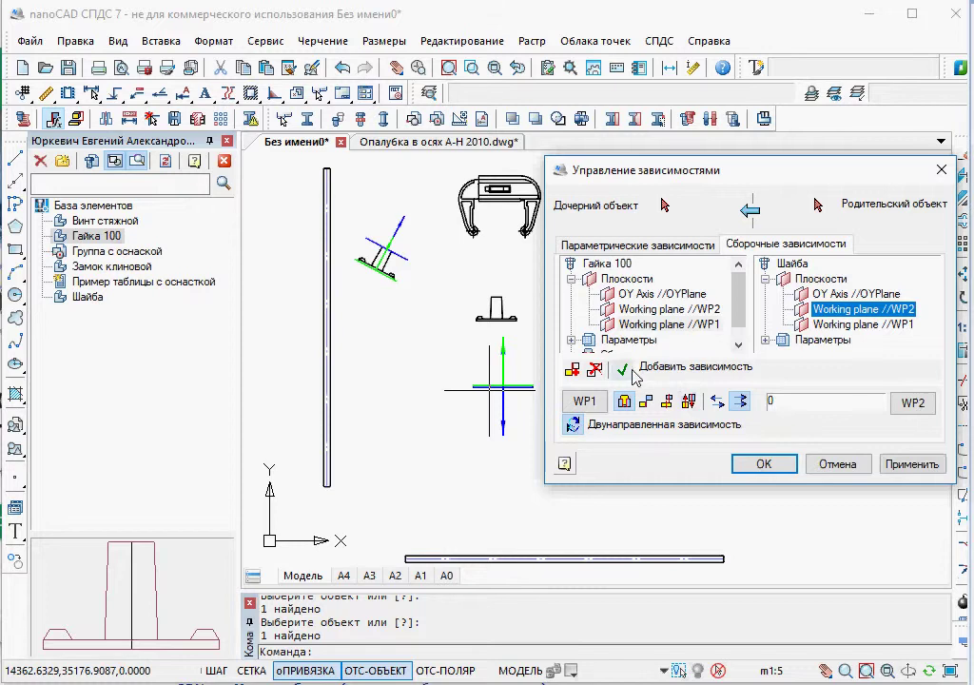
pyautogui.click(631, 370)
pyautogui.click(903, 466)
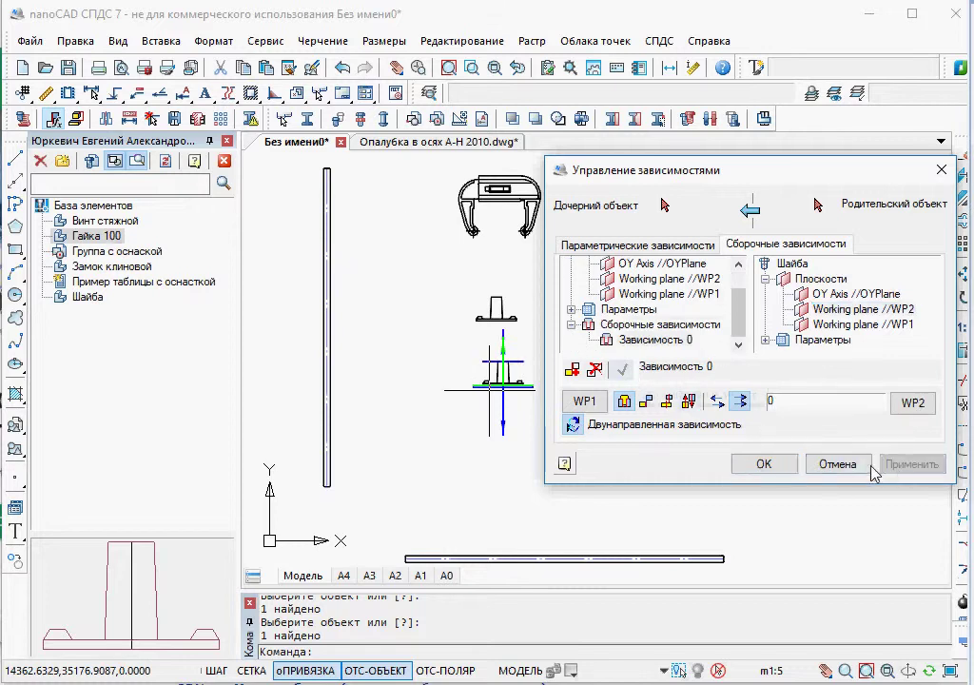
pyautogui.click(741, 463)
pyautogui.scroll(3, 511, 403)
pyautogui.scroll(-2, 497, 380)
# Open Гайка 100 in the Мастер объектов and launch the Мастер зависимостей.
pyautogui.scroll(-2, 485, 360)
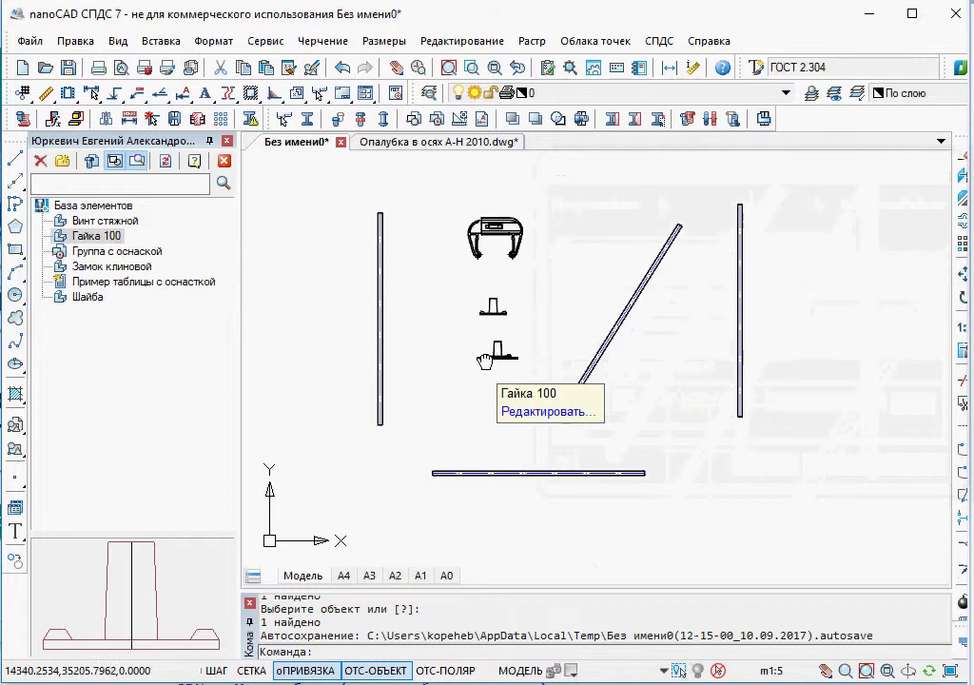
pyautogui.moveTo(485, 360); pyautogui.dragTo(459, 355, button='middle')
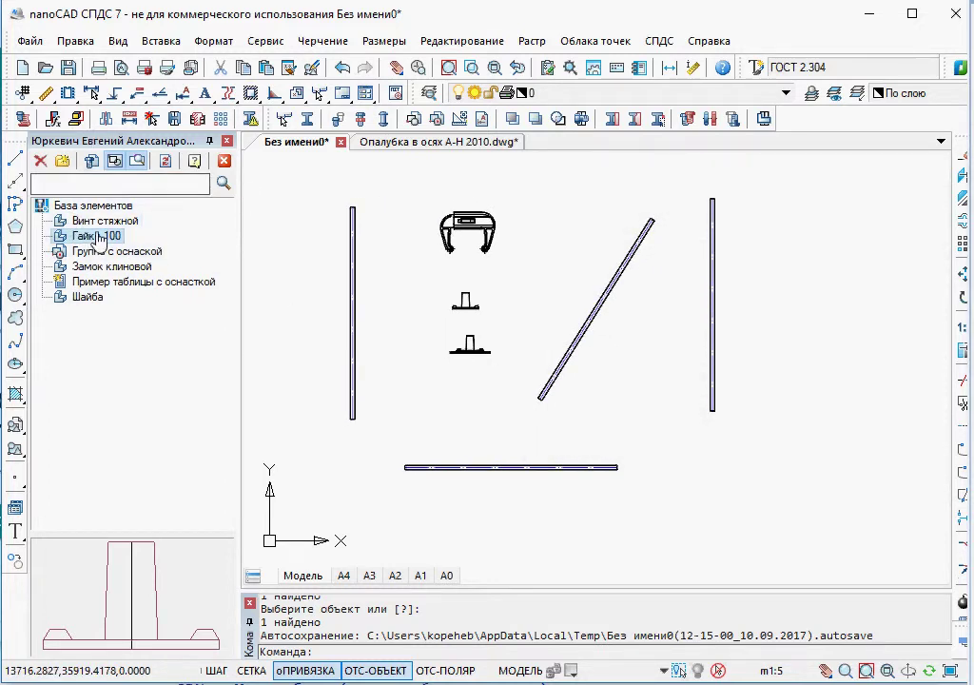
pyautogui.rightClick(99, 236)
pyautogui.click(194, 400)
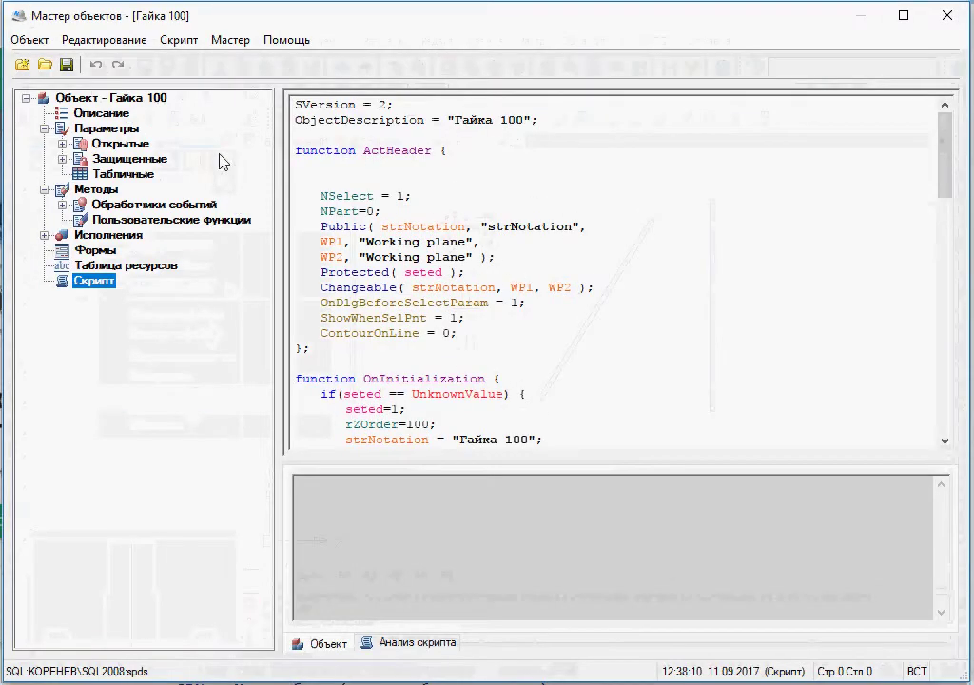
pyautogui.click(190, 46)
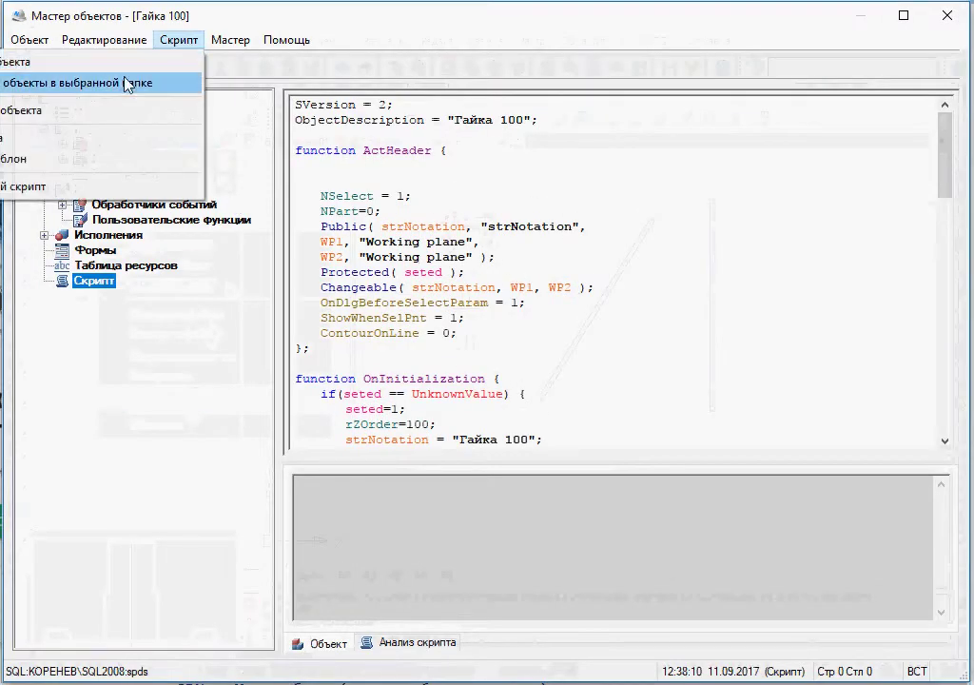
pyautogui.moveTo(229, 40)
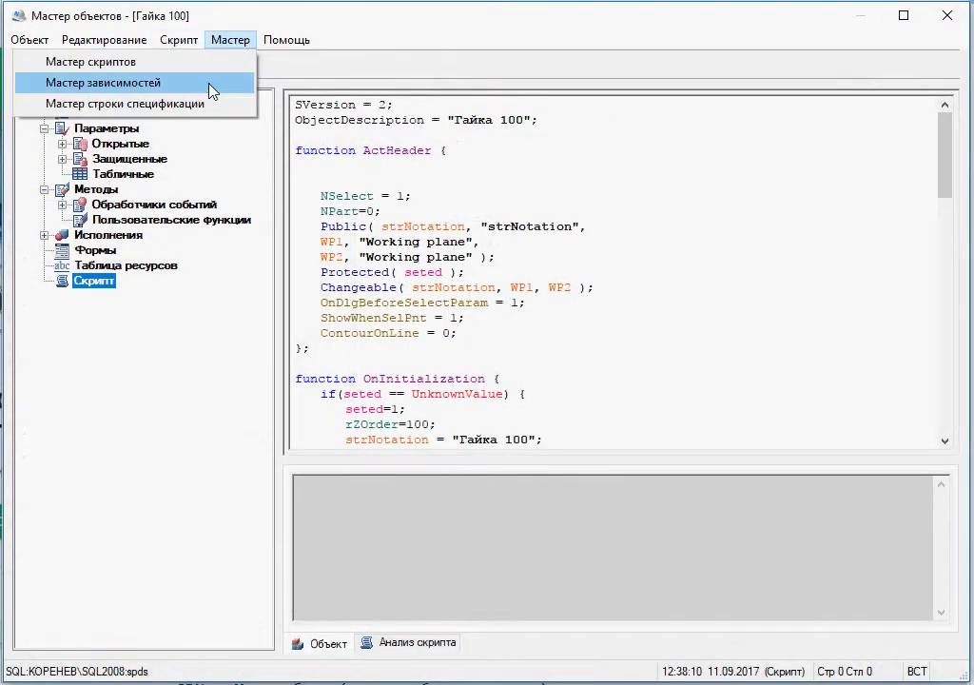
pyautogui.click(211, 86)
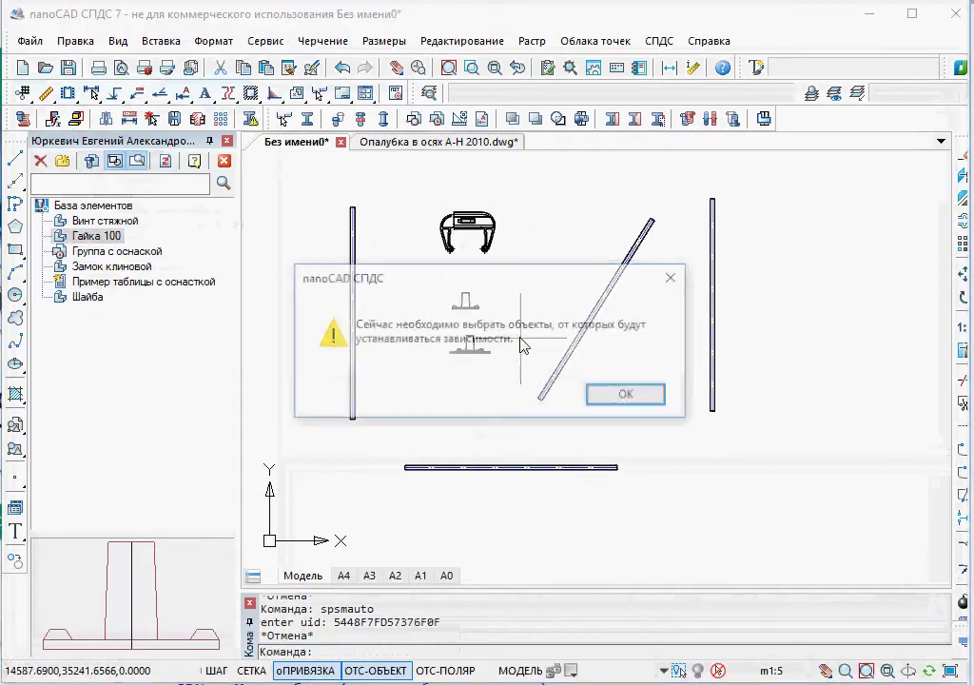
# In the dependency wizard, pick the Гайка 100 nut as child and the washer as parent.
pyautogui.click(667, 401)
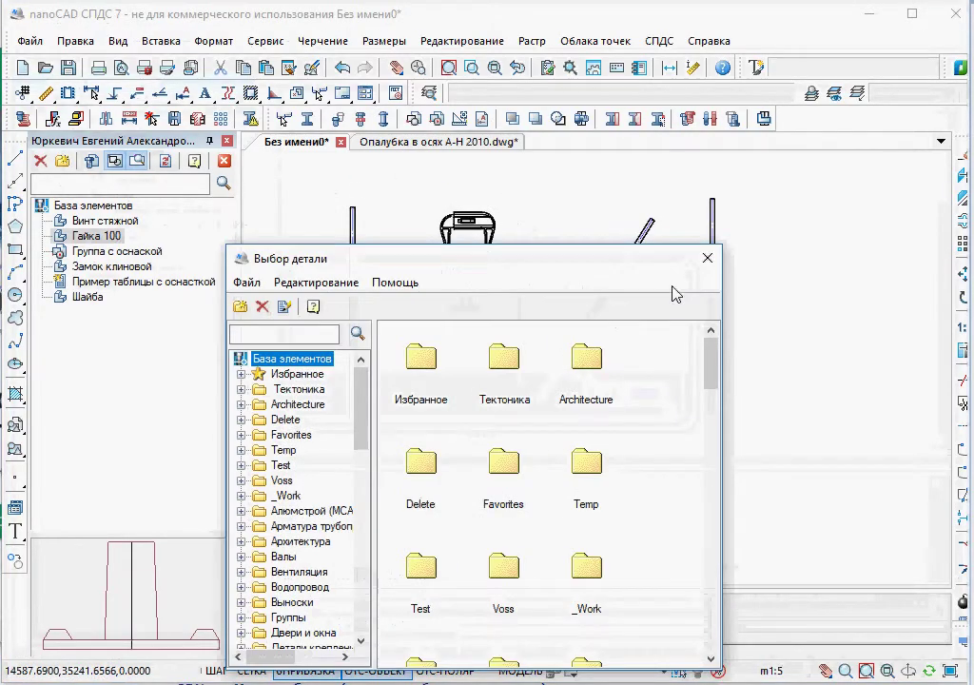
pyautogui.click(707, 258)
pyautogui.click(535, 396)
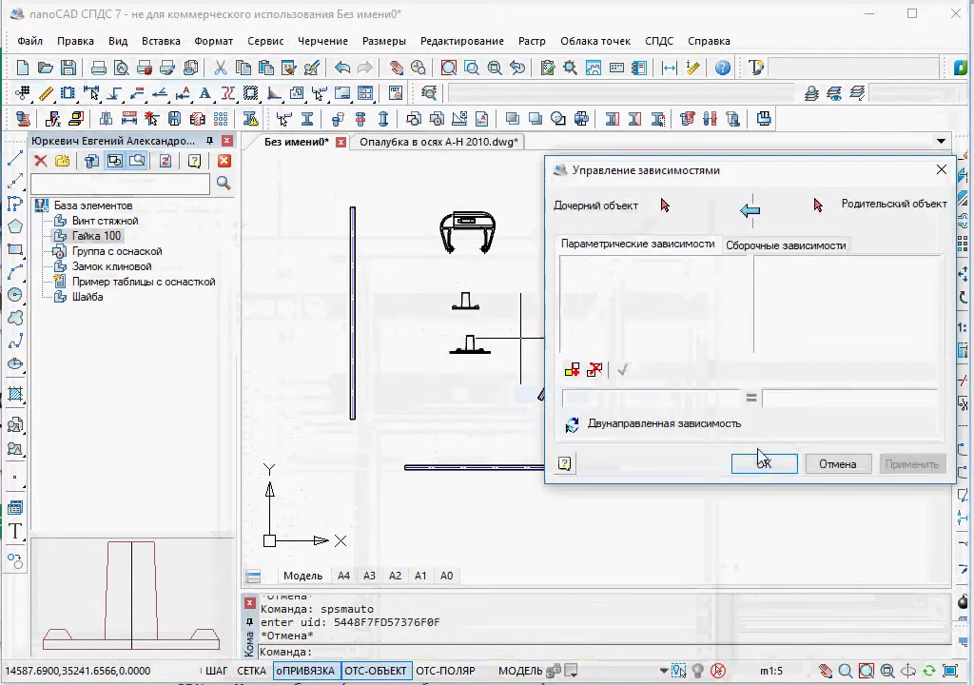
pyautogui.click(667, 205)
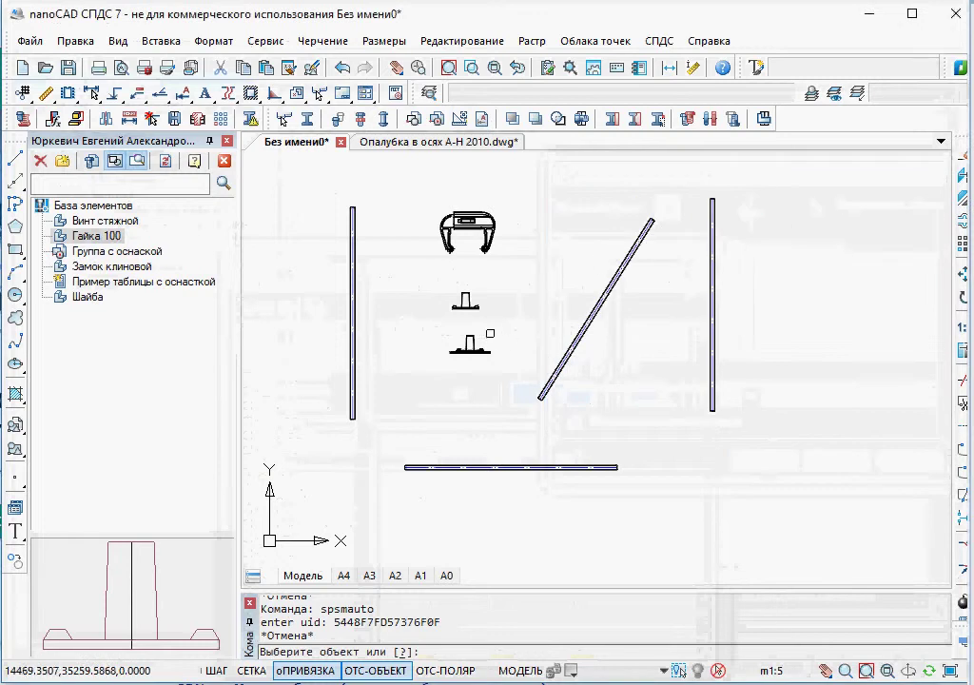
pyautogui.click(473, 340)
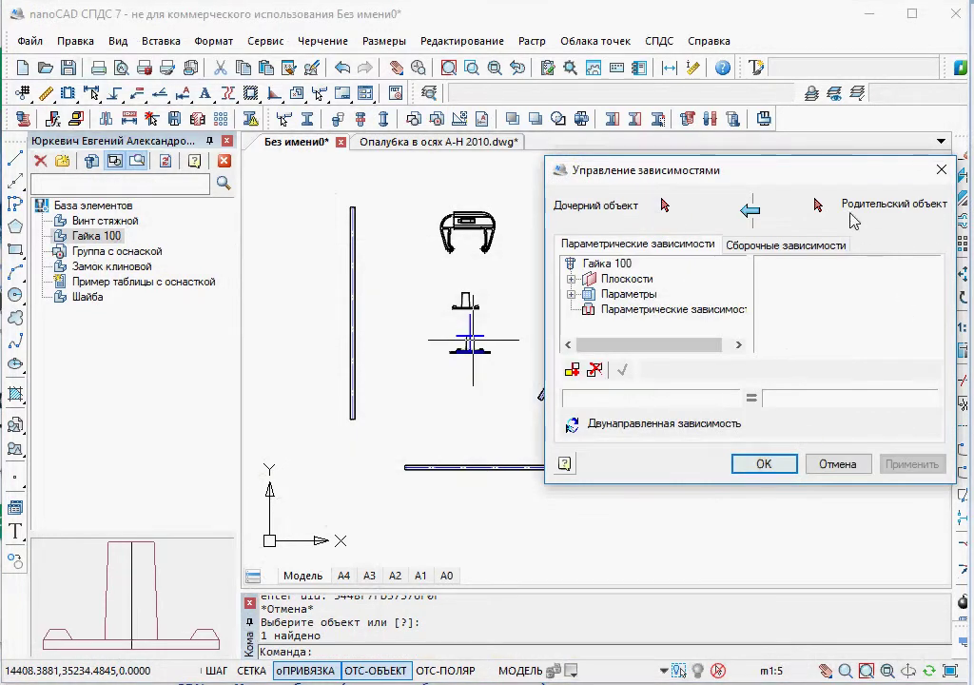
pyautogui.click(817, 204)
pyautogui.scroll(4, 463, 374)
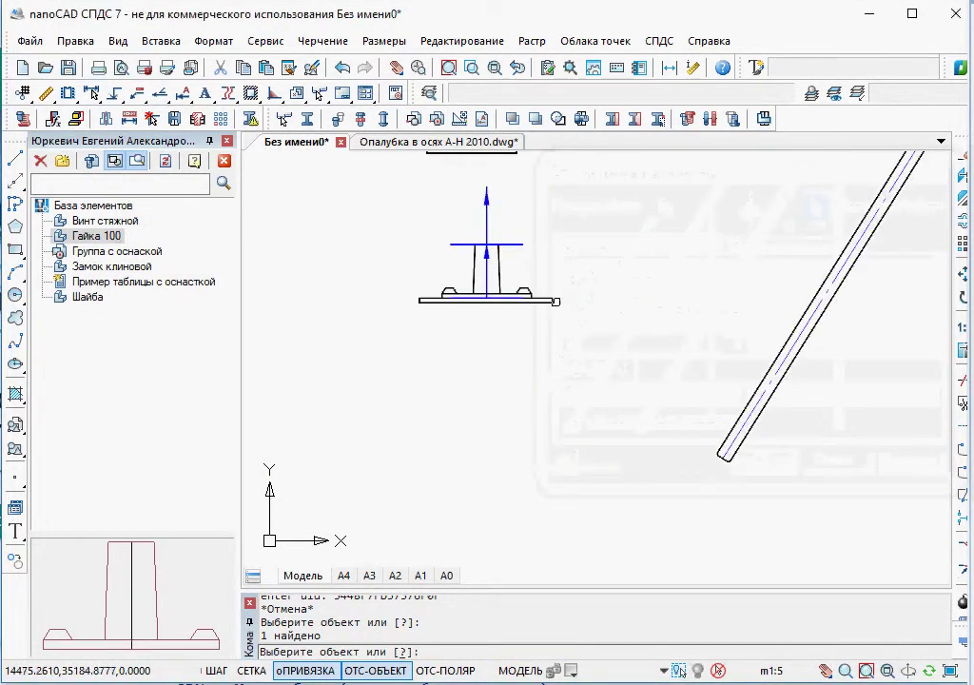
pyautogui.click(555, 301)
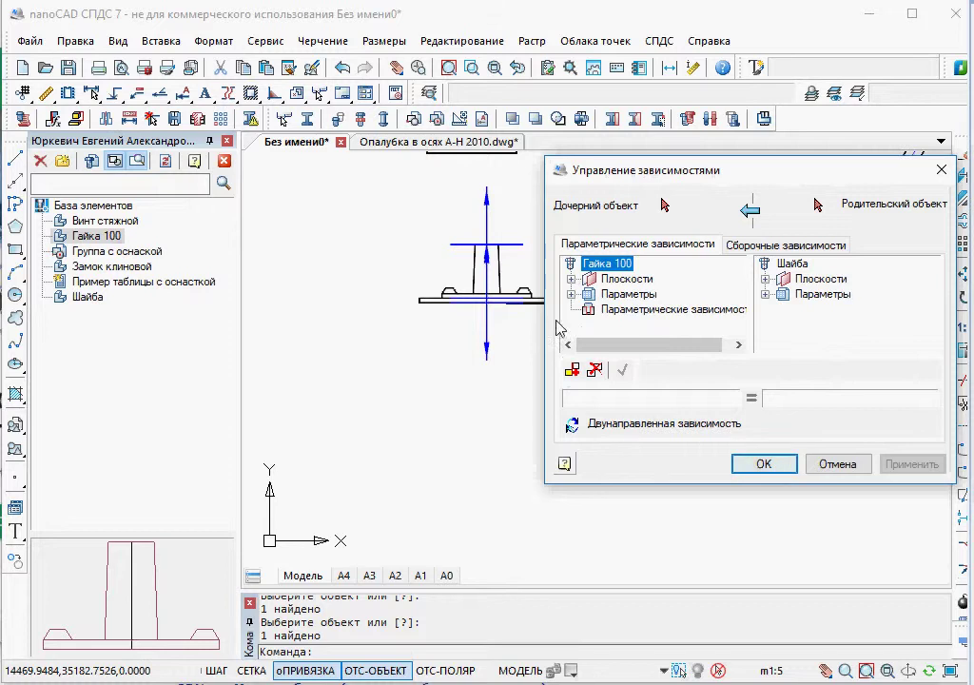
# Use constraint Зависимость 0 to generate the OnConnect script, select it and accept.
pyautogui.click(572, 295)
pyautogui.click(785, 245)
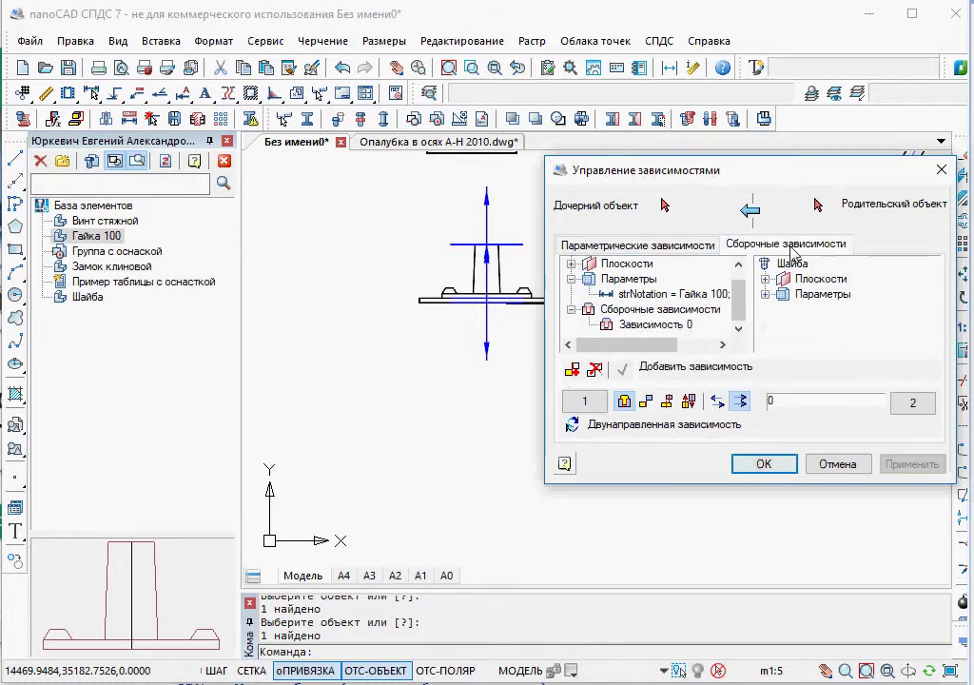
pyautogui.click(656, 325)
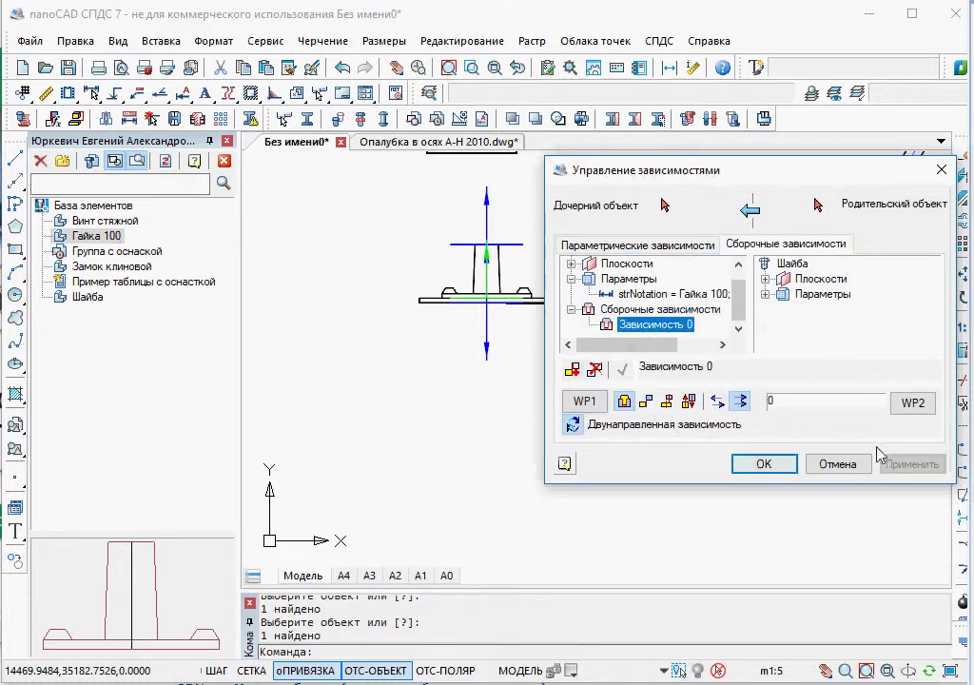
pyautogui.click(761, 464)
pyautogui.click(623, 502)
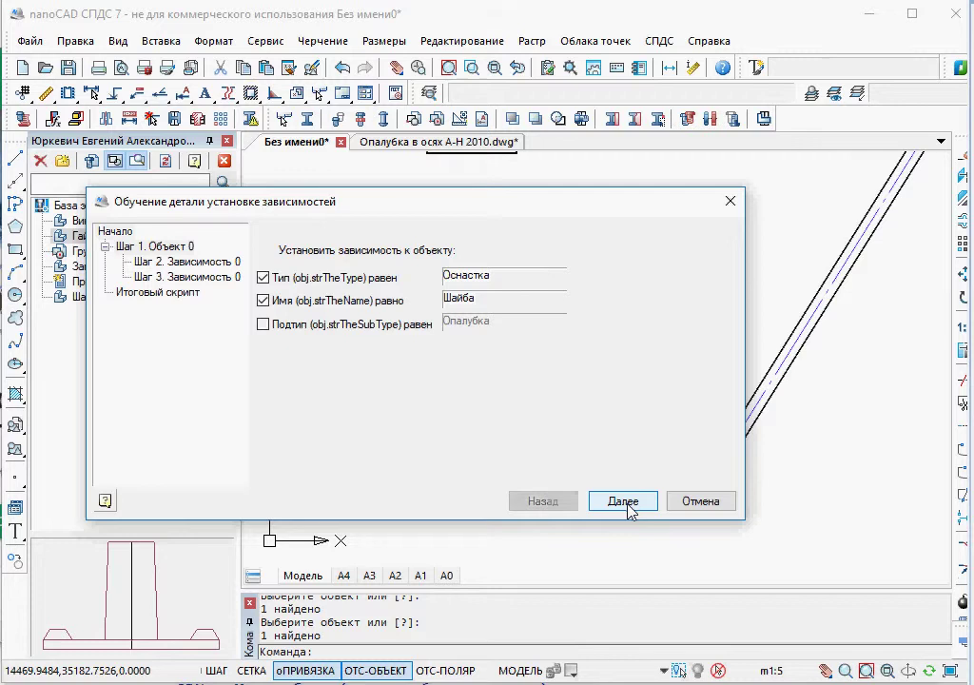
pyautogui.click(626, 504)
pyautogui.click(627, 506)
pyautogui.click(618, 504)
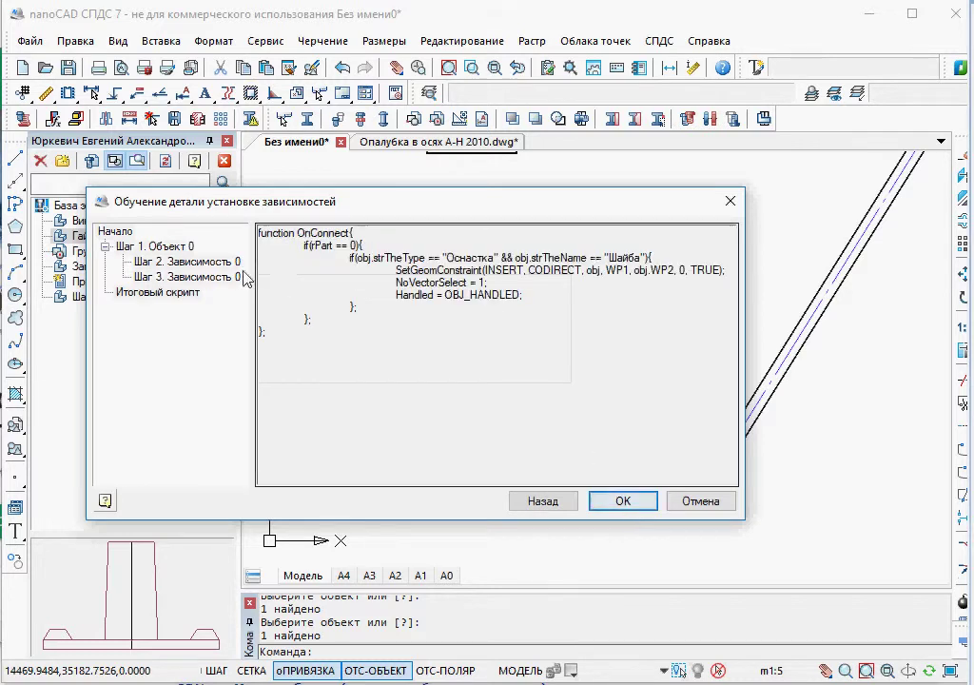
pyautogui.moveTo(294, 361); pyautogui.dragTo(222, 204)
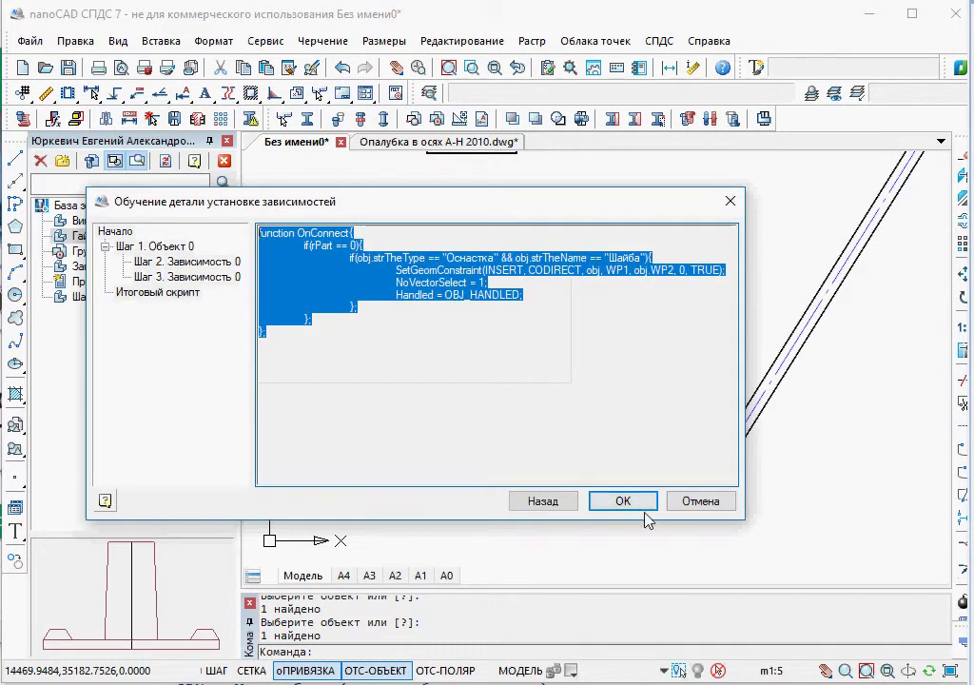
pyautogui.click(616, 501)
# Put the washer-dependency code into the Гайка 100 OnConnect handler and save the changes.
pyautogui.click(62, 205)
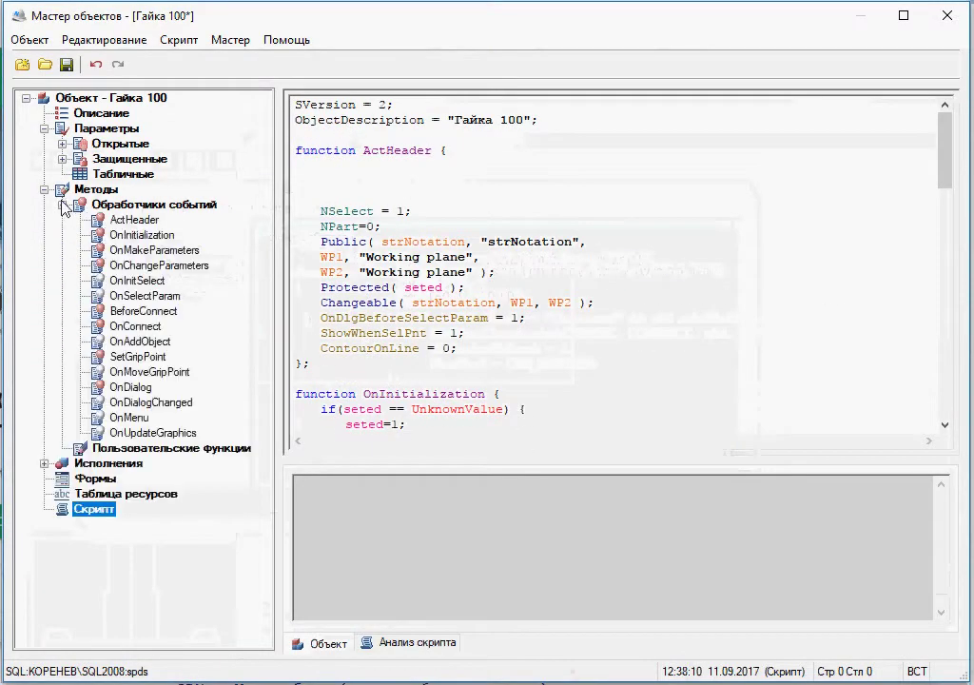
pyautogui.click(133, 326)
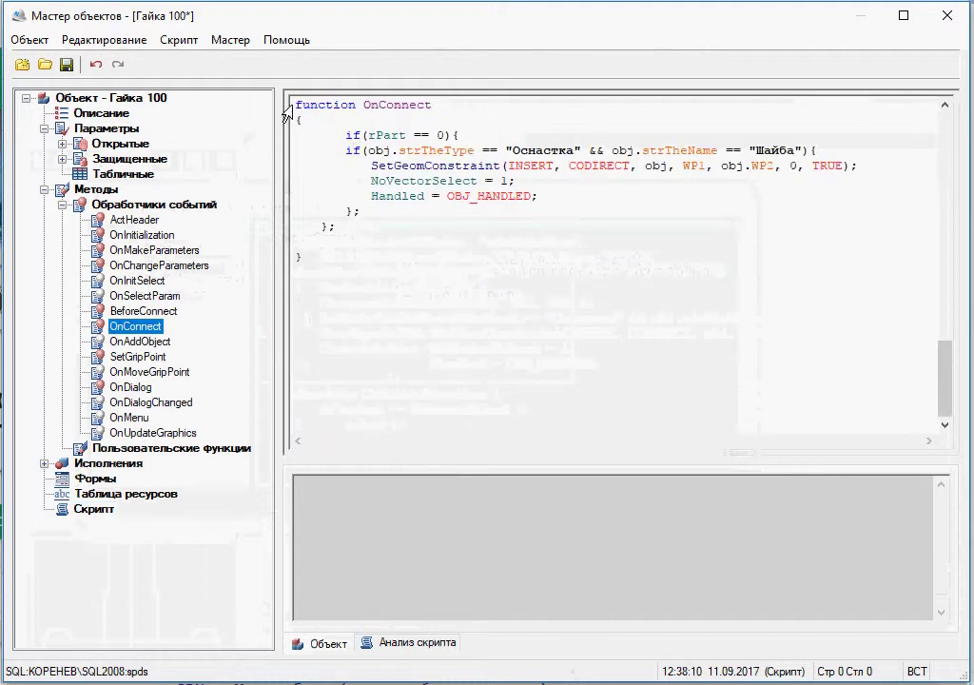
pyautogui.moveTo(287, 112); pyautogui.dragTo(280, 266)
pyautogui.click(947, 15)
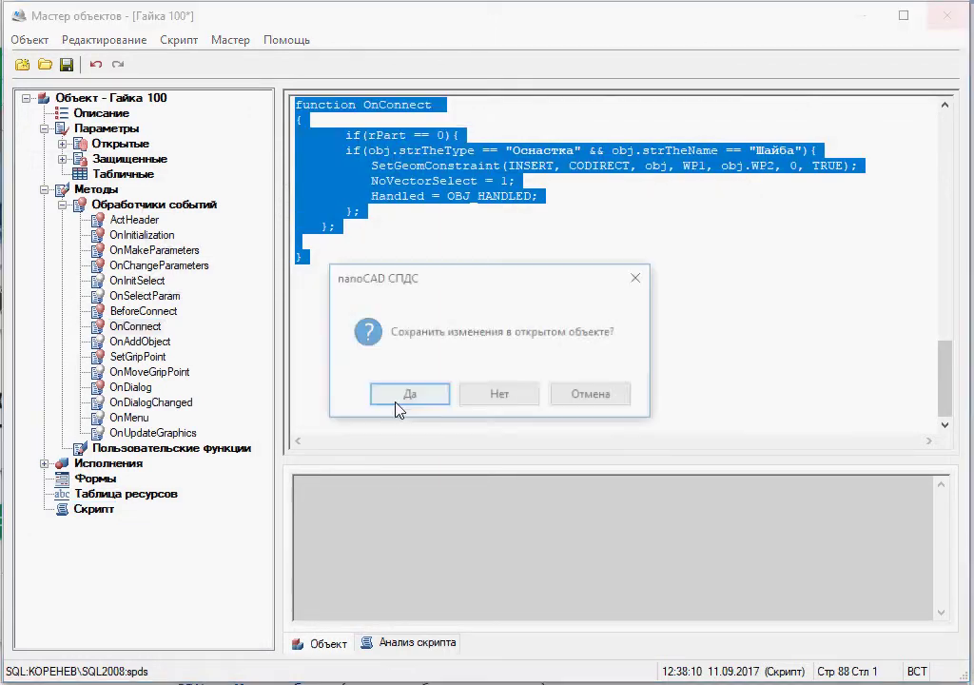
pyautogui.click(406, 395)
pyautogui.scroll(-3, 387, 405)
pyautogui.moveTo(398, 348)
pyautogui.mouseDown(button='middle')
pyautogui.moveTo(457, 269)
pyautogui.moveTo(424, 362)
pyautogui.mouseUp(button='middle')
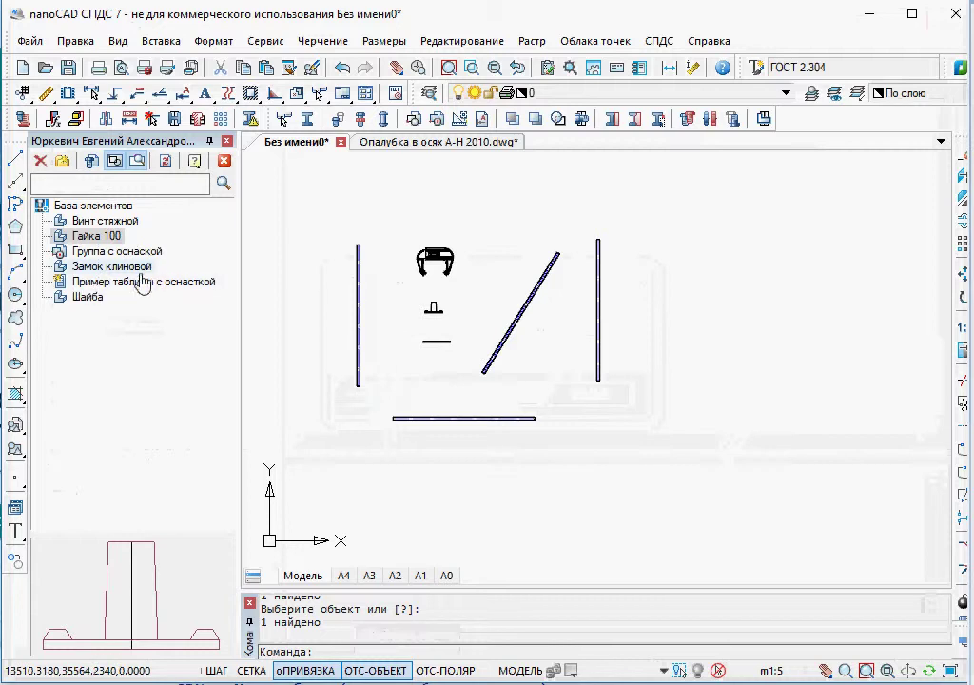
# Place Замок клиновой wedge locks at the left and right ends of the tie screw.
pyautogui.doubleClick(111, 266)
pyautogui.scroll(5, 447, 447)
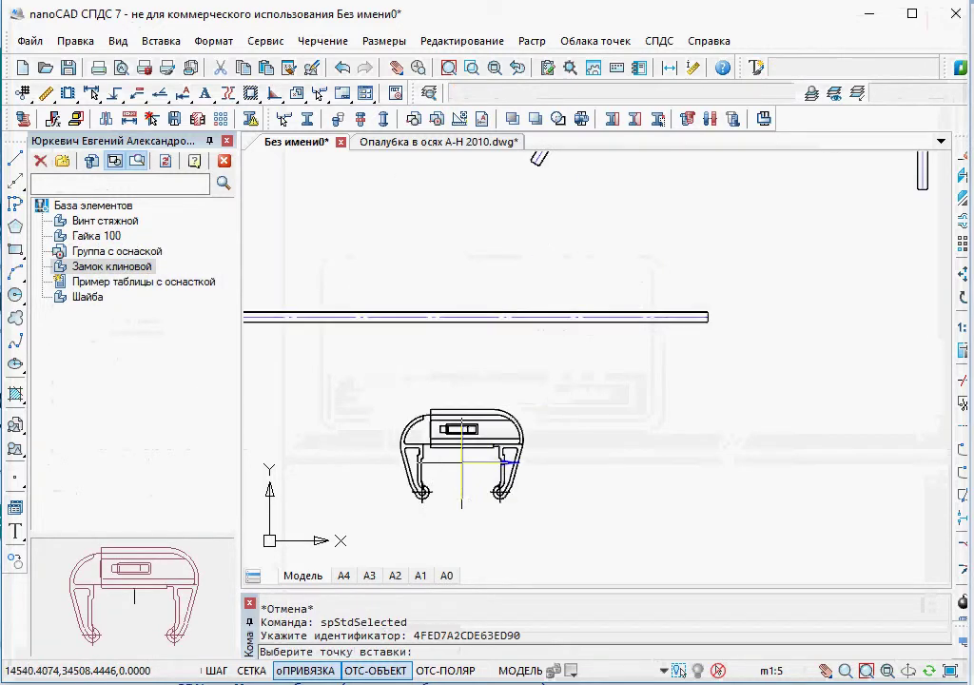
pyautogui.click(342, 318)
pyautogui.click(522, 528)
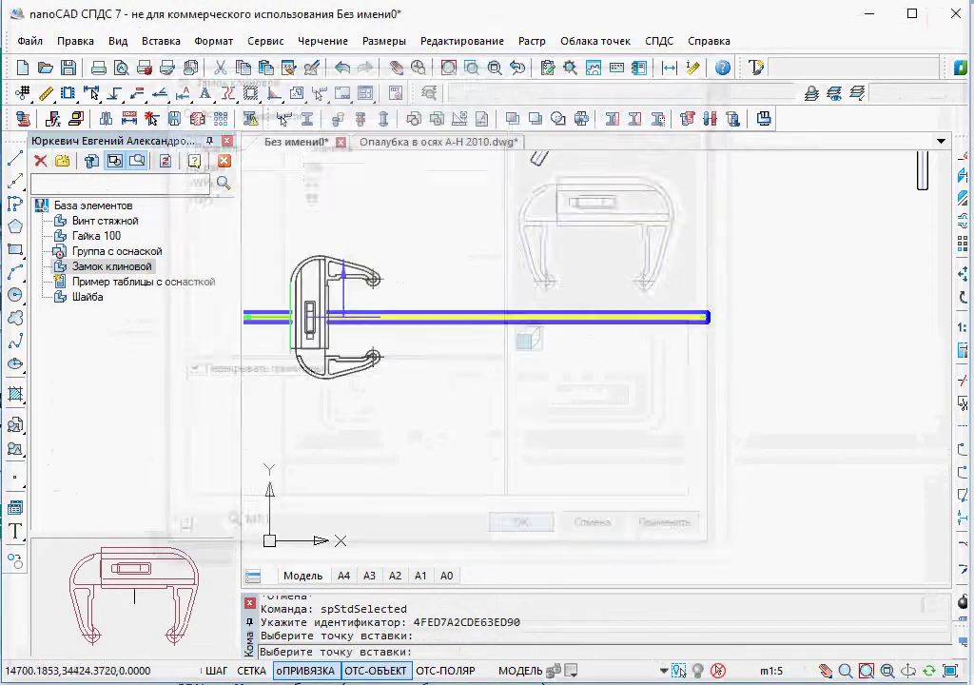
pyautogui.click(583, 314)
pyautogui.click(523, 528)
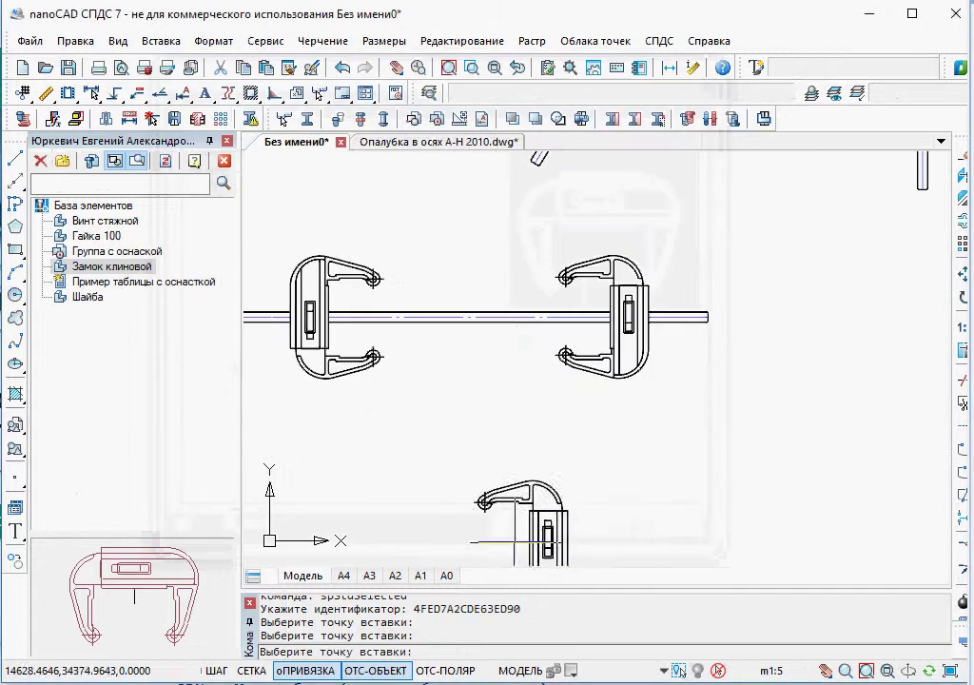
# Place a Шайба washer against each of the two wedge locks.
pyautogui.doubleClick(89, 299)
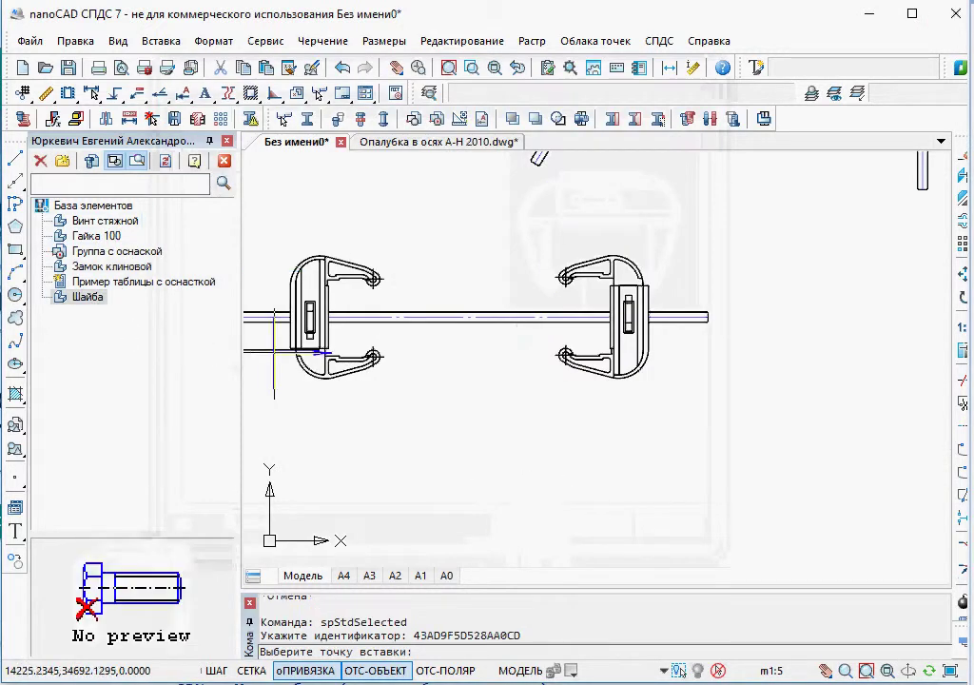
pyautogui.click(291, 319)
pyautogui.click(524, 527)
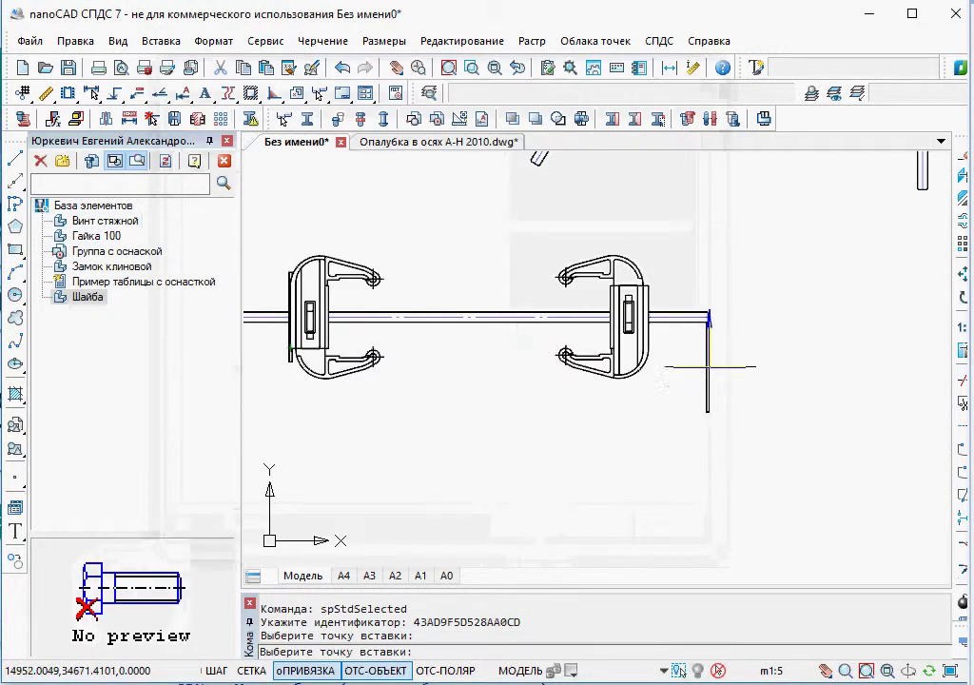
pyautogui.click(648, 322)
pyautogui.click(526, 528)
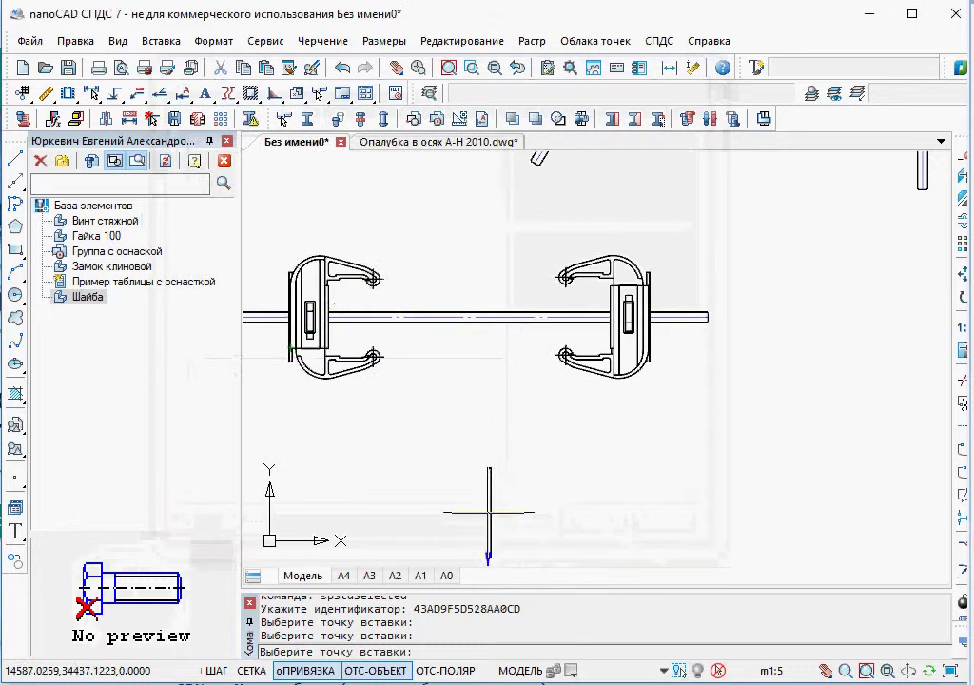
pyautogui.doubleClick(85, 236)
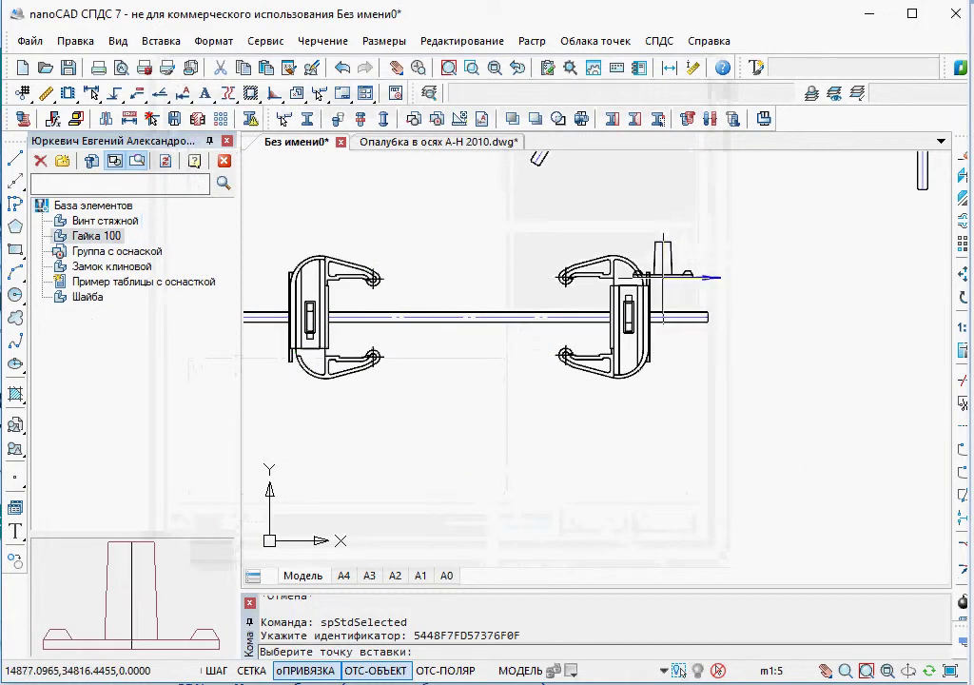
# Place Гайка 100 nuts at the right and left ends of the tie assembly.
pyautogui.click(649, 282)
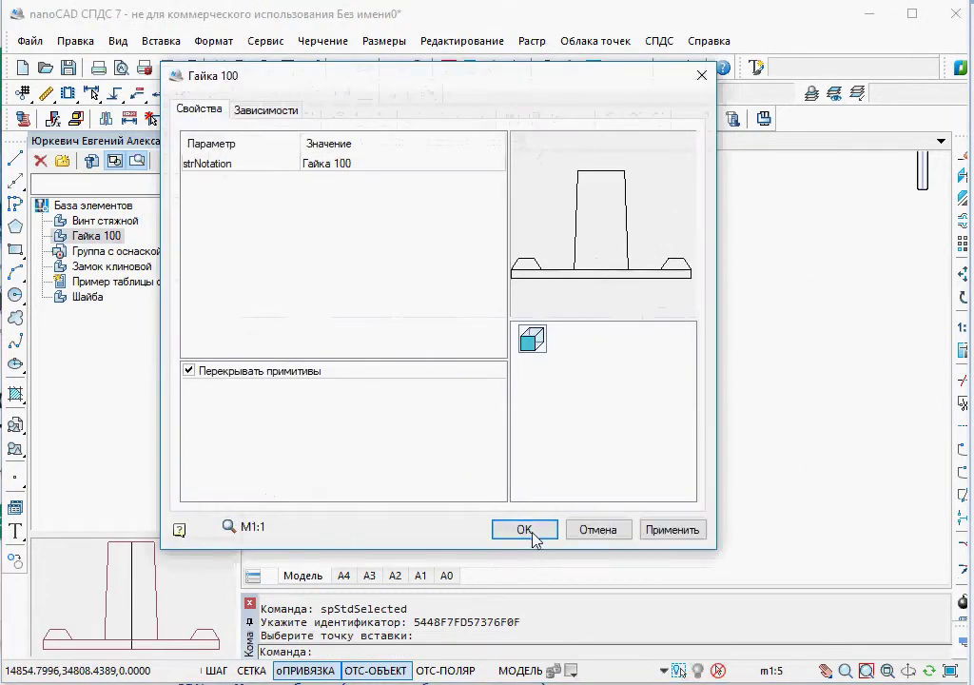
pyautogui.click(526, 528)
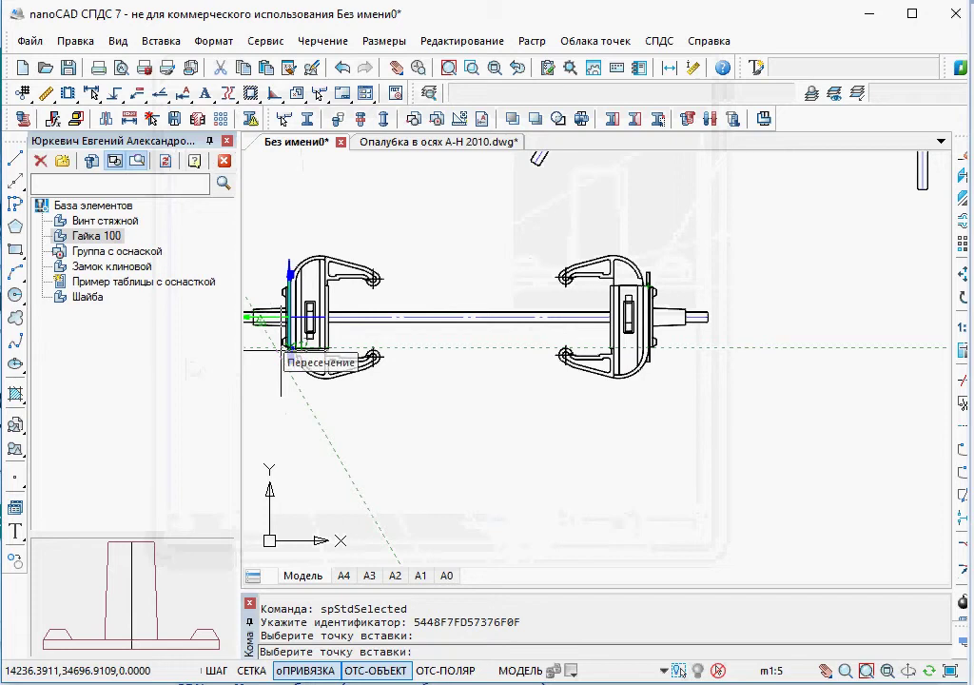
pyautogui.click(288, 316)
pyautogui.click(526, 529)
pyautogui.press('Escape')
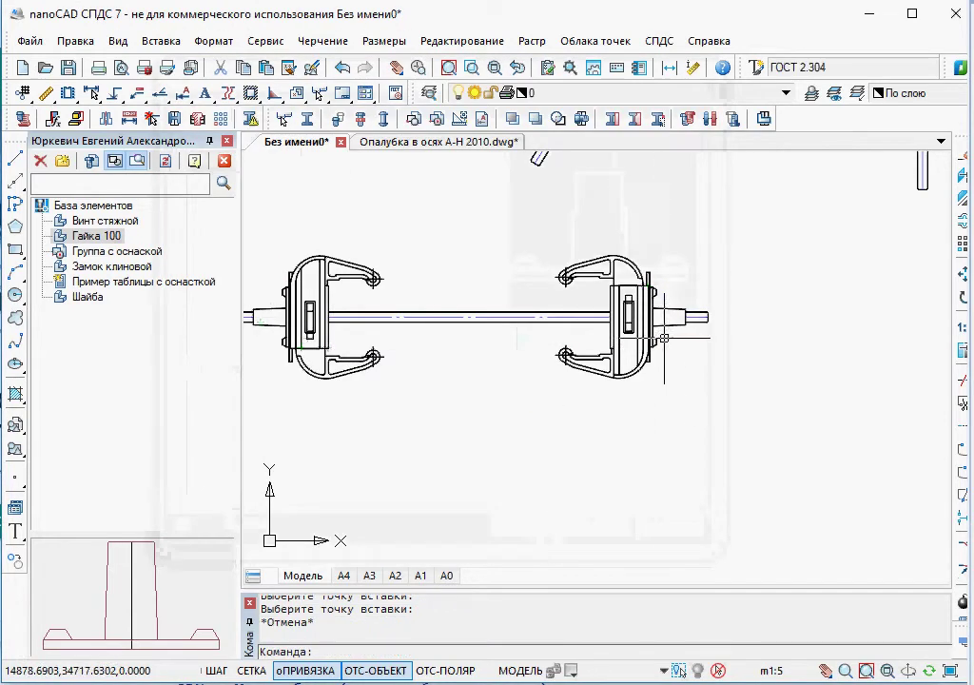
# Change the right washer's overlap mode to Штриховое (dashed).
pyautogui.scroll(3, 596, 355)
pyautogui.scroll(2, 596, 355)
pyautogui.click(590, 350)
pyautogui.click(563, 328)
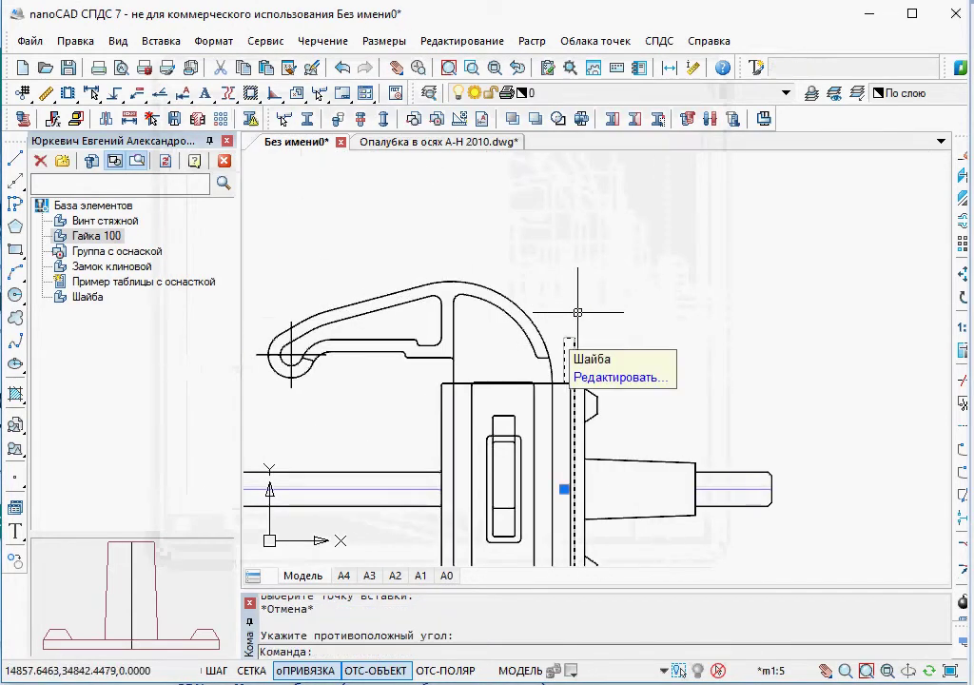
pyautogui.rightClick(595, 354)
pyautogui.click(657, 501)
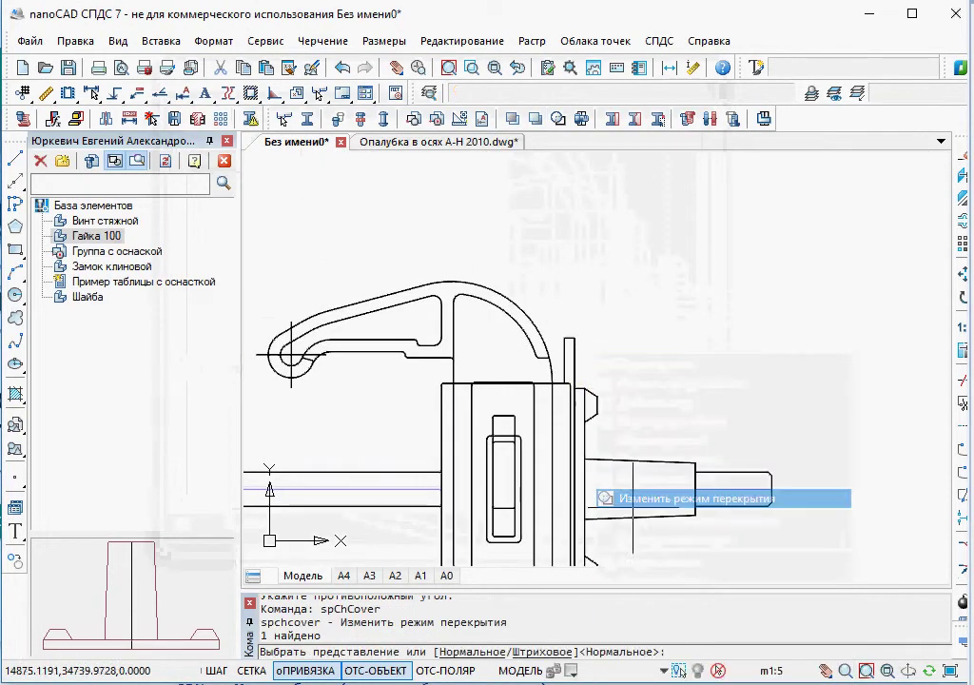
pyautogui.click(548, 655)
pyautogui.scroll(-2, 522, 392)
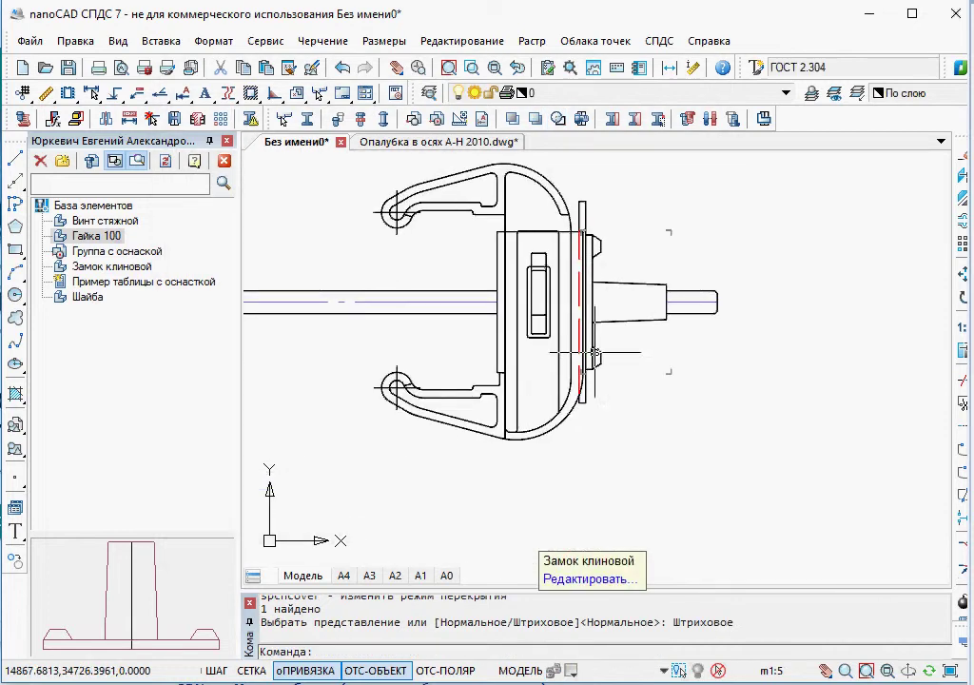
pyautogui.scroll(-2, 522, 392)
pyautogui.scroll(-2, 474, 385)
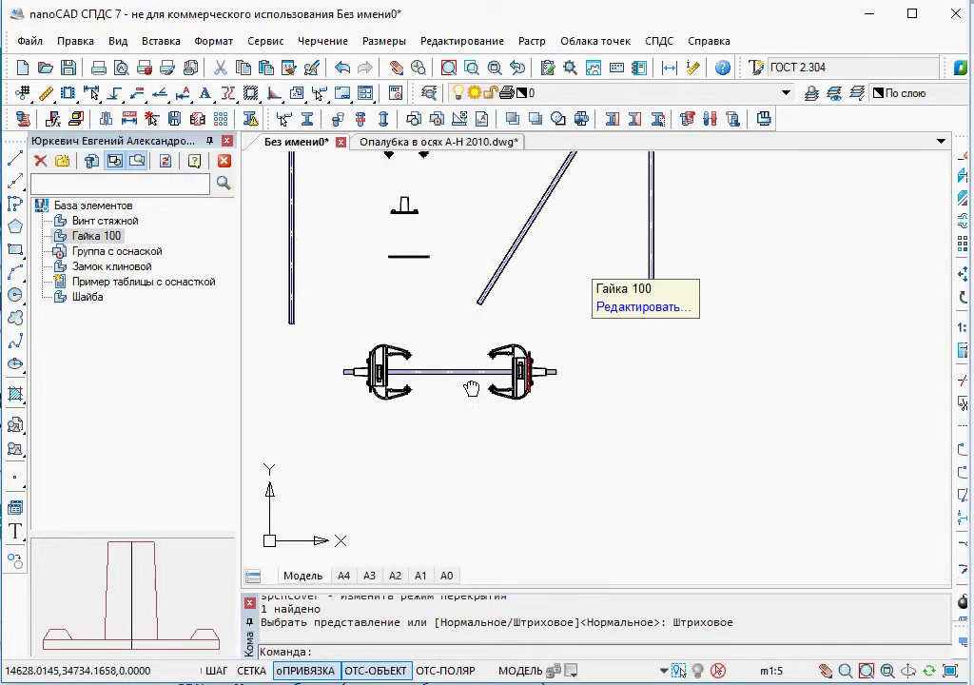
pyautogui.press('Escape')
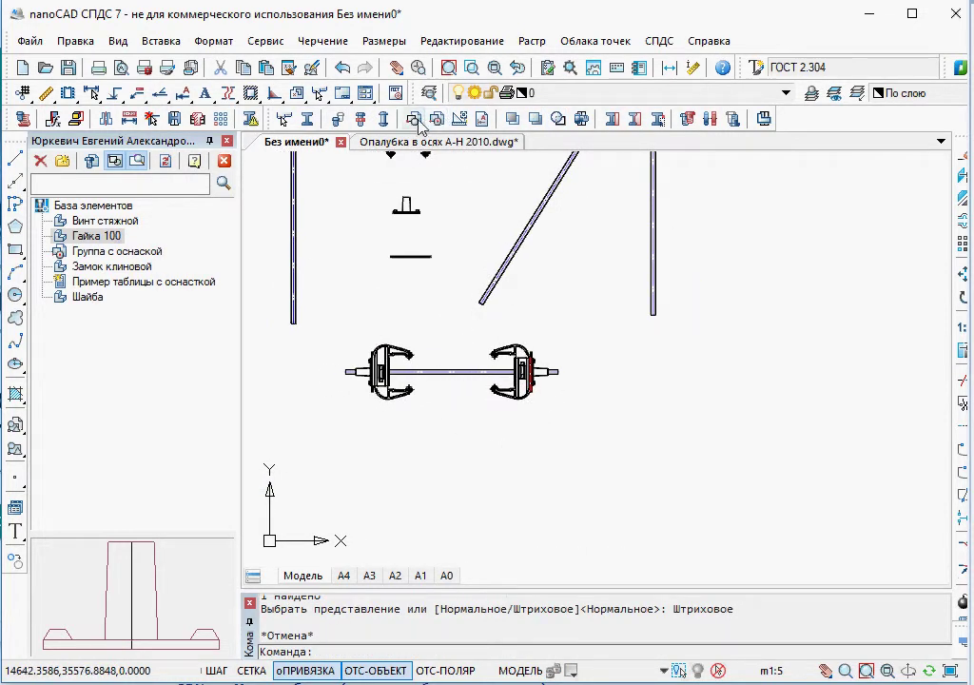
# Group all six clamp parts with the base point at the screw's middle.
pyautogui.click(435, 120)
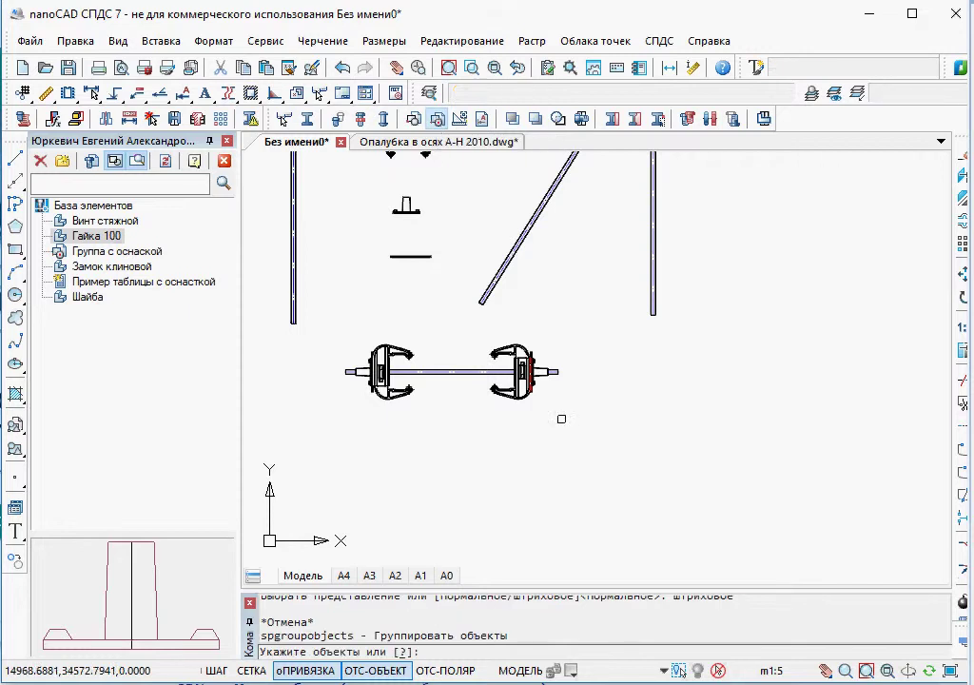
pyautogui.click(553, 342)
pyautogui.click(358, 366)
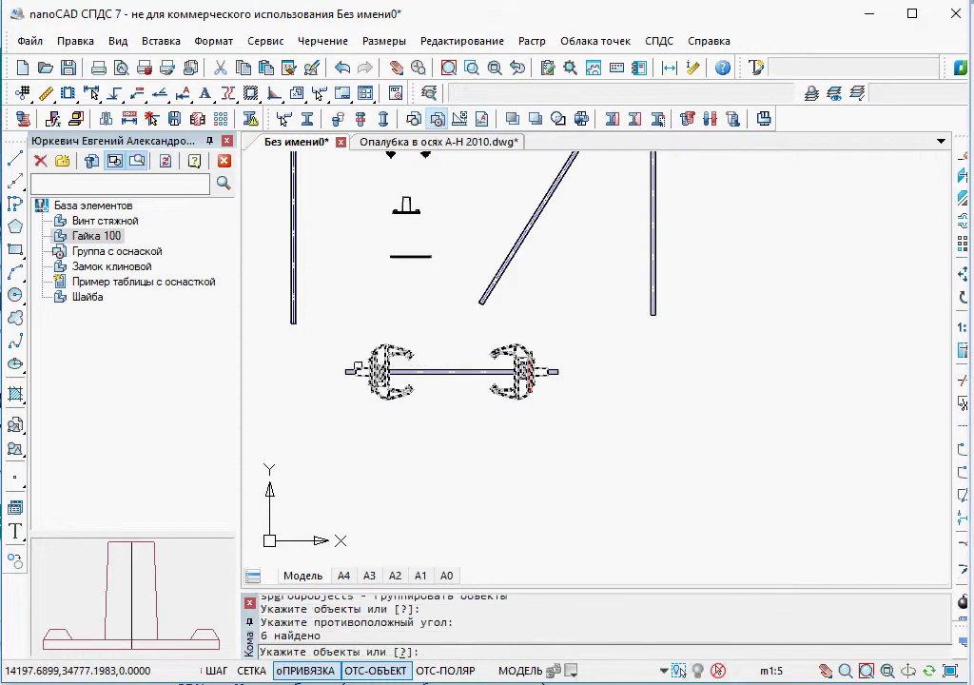
pyautogui.rightClick(389, 324)
pyautogui.click(419, 331)
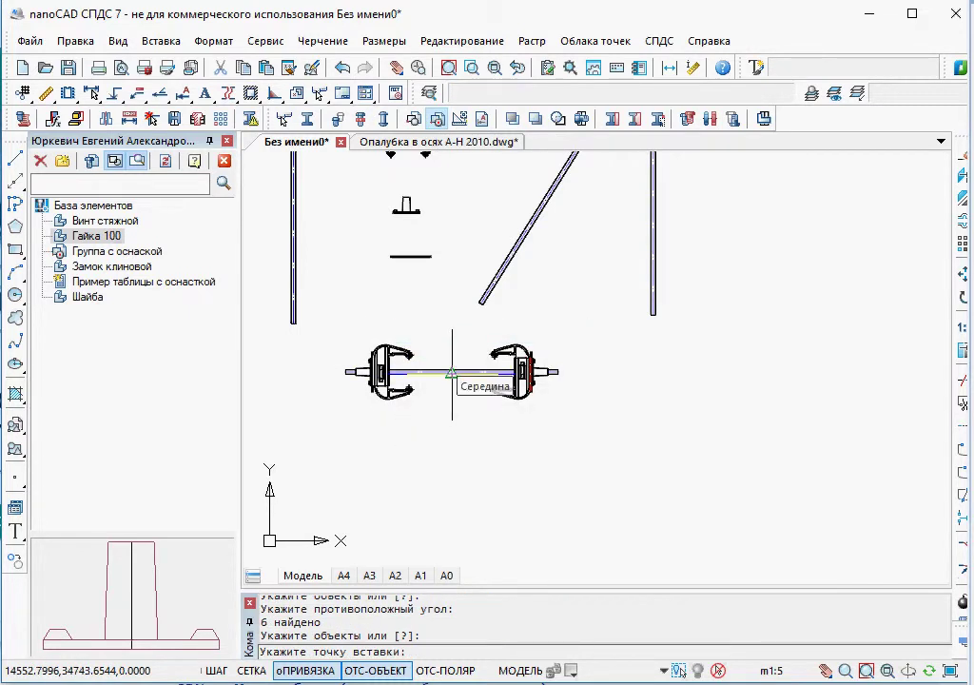
pyautogui.click(452, 373)
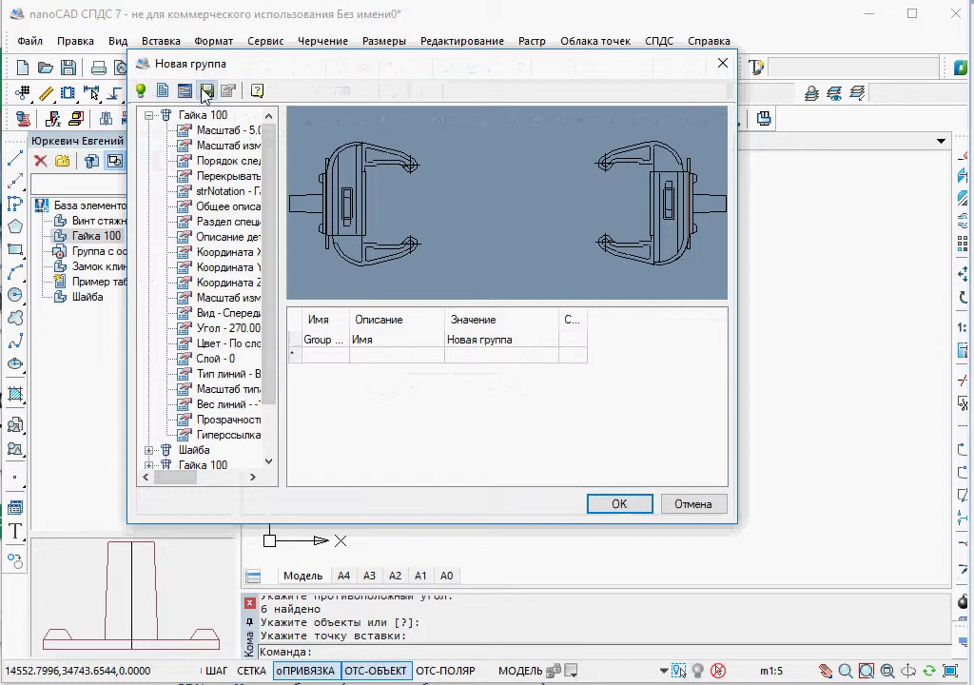
# Choose the personal folder under Пользовательские as the group's save location.
pyautogui.click(206, 91)
pyautogui.click(542, 246)
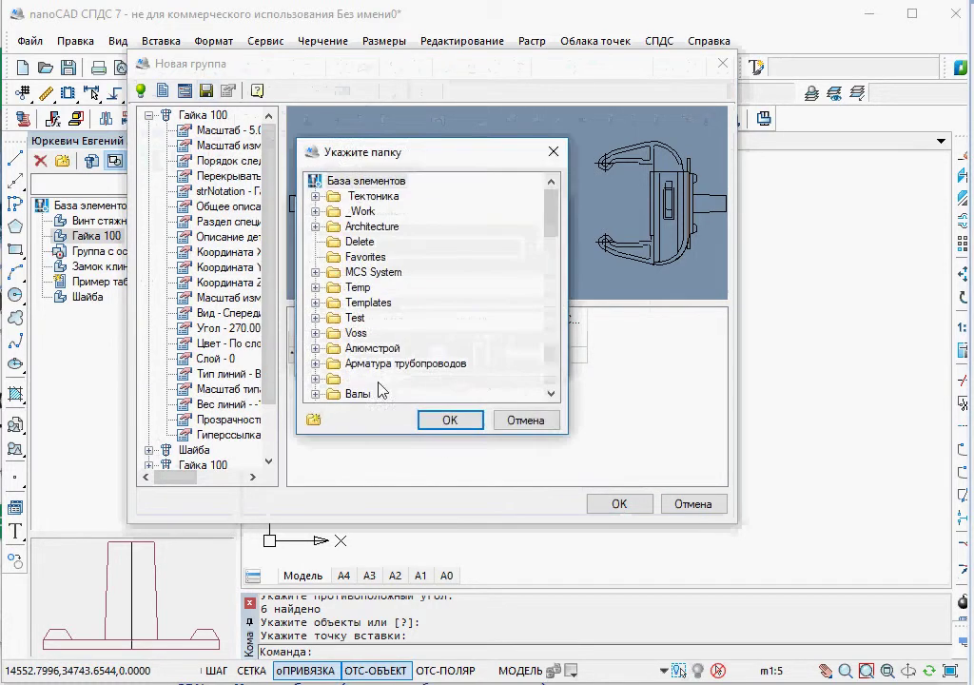
pyautogui.scroll(-3, 376, 361)
pyautogui.scroll(-2, 381, 335)
pyautogui.scroll(-3, 380, 335)
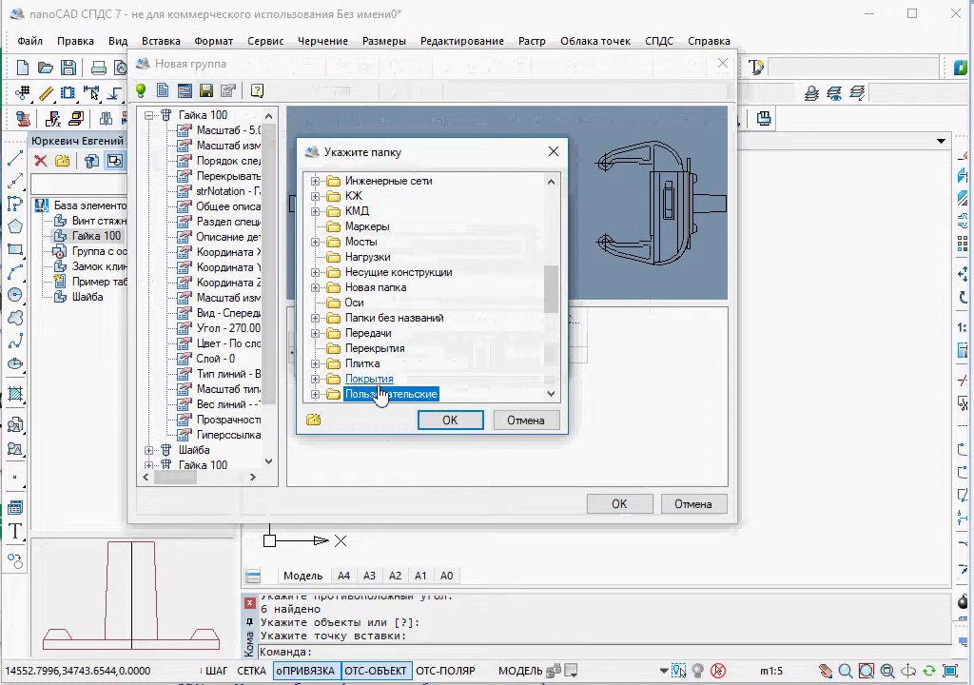
pyautogui.doubleClick(370, 379)
pyautogui.doubleClick(372, 380)
pyautogui.scroll(-2, 380, 399)
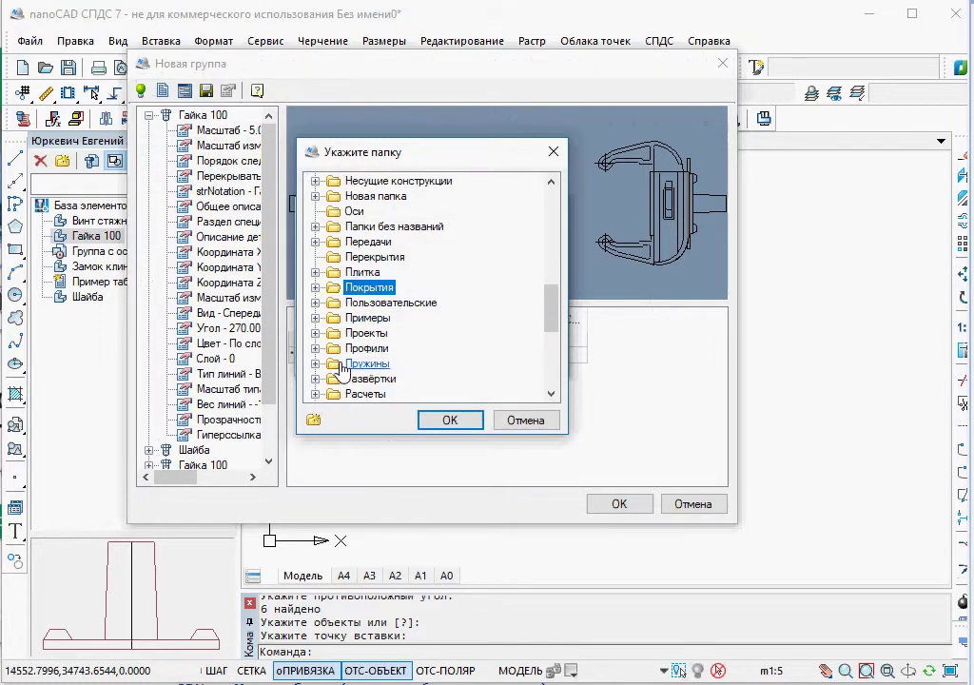
pyautogui.doubleClick(385, 304)
pyautogui.scroll(-5, 407, 312)
pyautogui.scroll(-2, 407, 312)
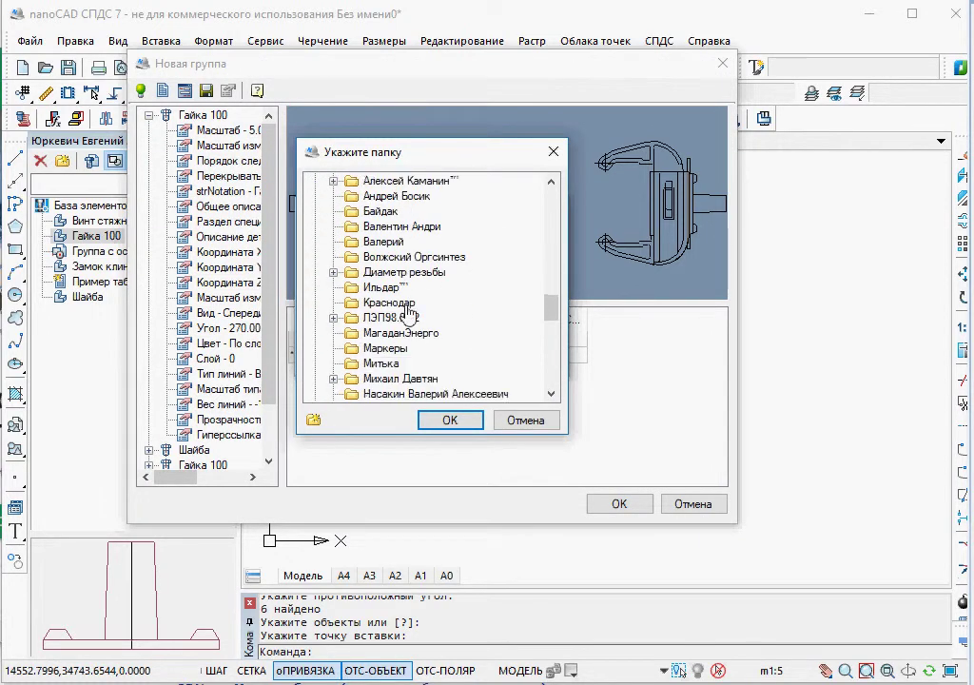
pyautogui.scroll(-3, 407, 312)
pyautogui.scroll(-3, 408, 312)
pyautogui.click(404, 335)
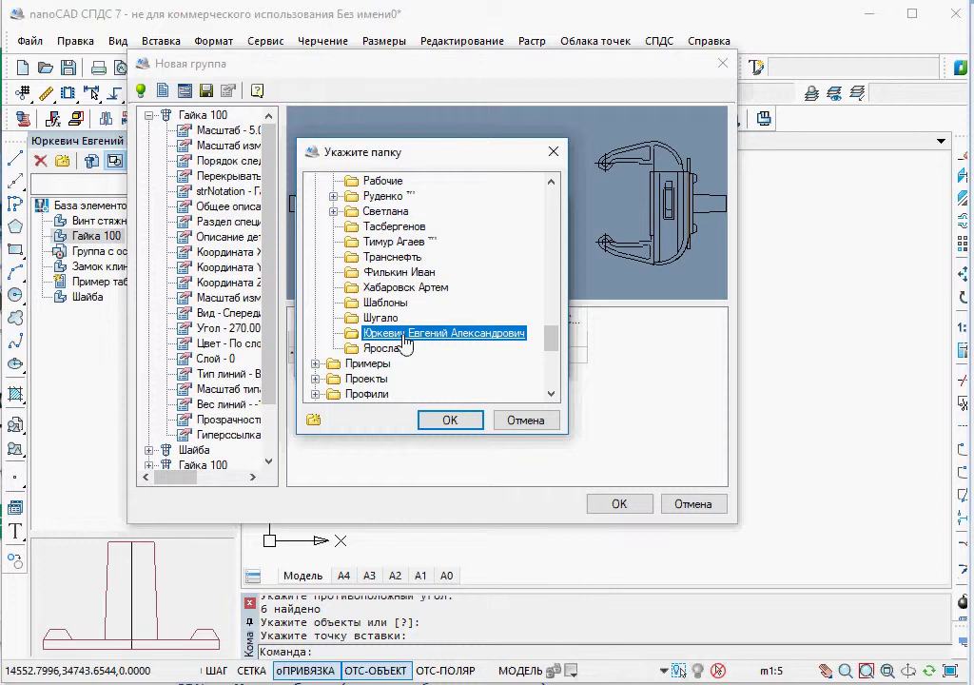
pyautogui.click(433, 422)
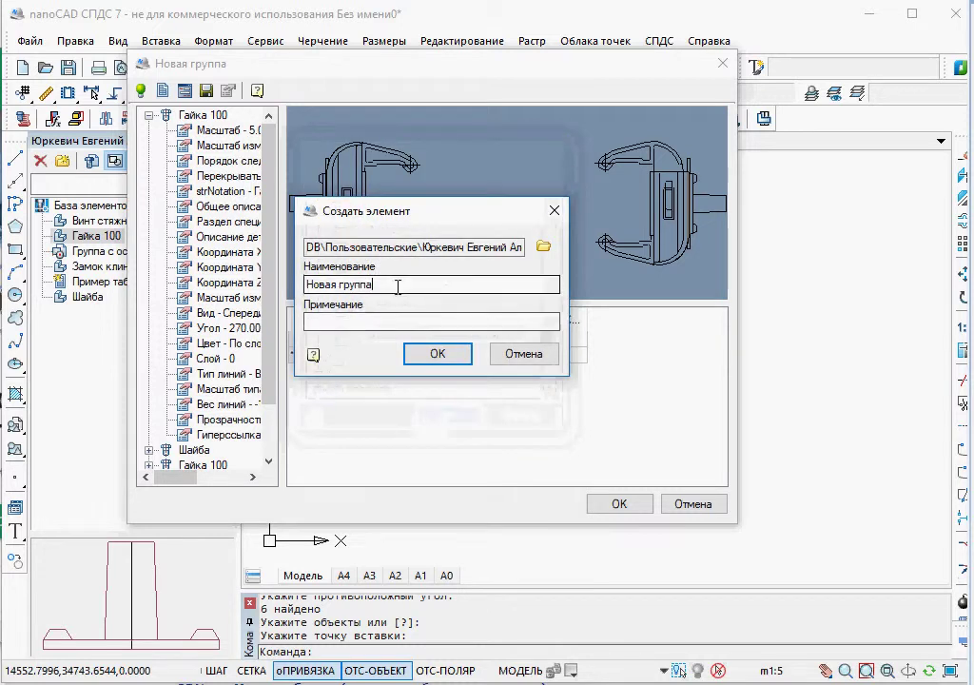
# Name the group Оснастка and save it to the element base.
pyautogui.moveTo(398, 285); pyautogui.dragTo(195, 390)
pyautogui.write('Осна')
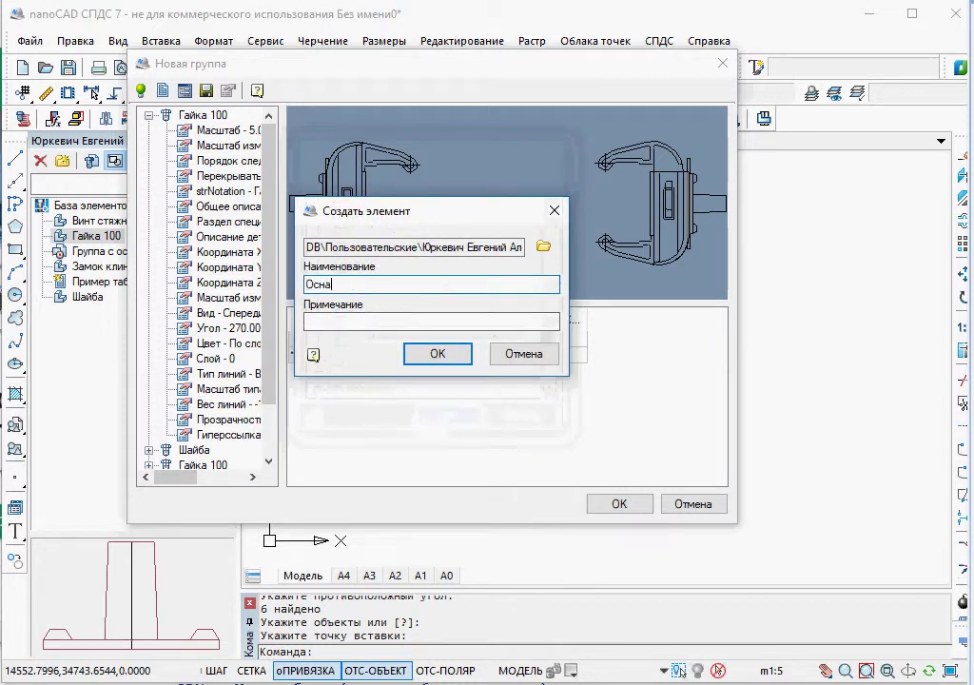
pyautogui.write('стка')
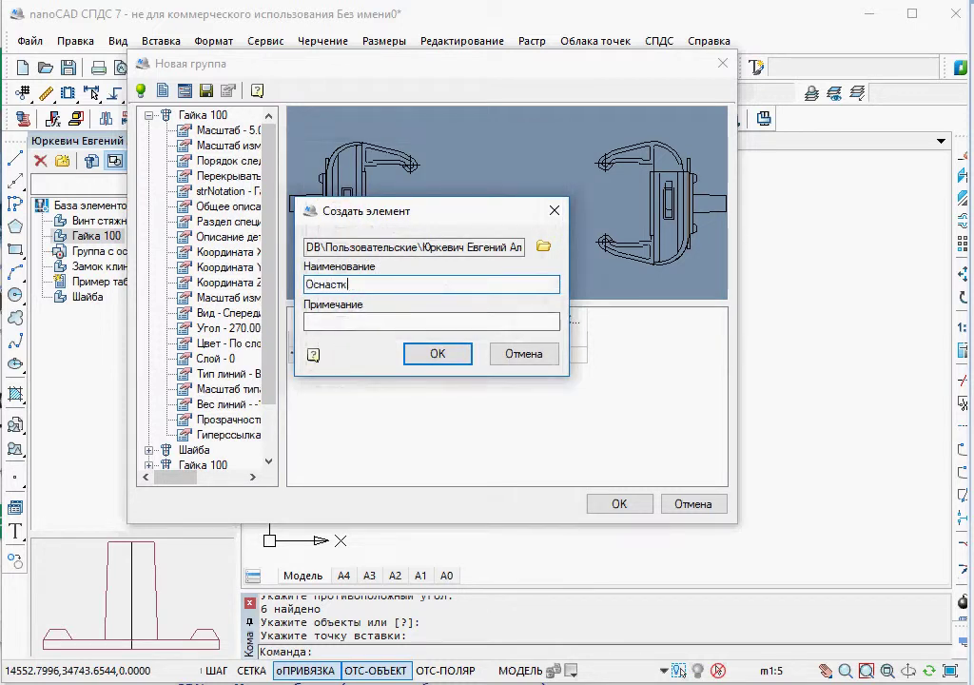
pyautogui.click(419, 354)
pyautogui.click(601, 504)
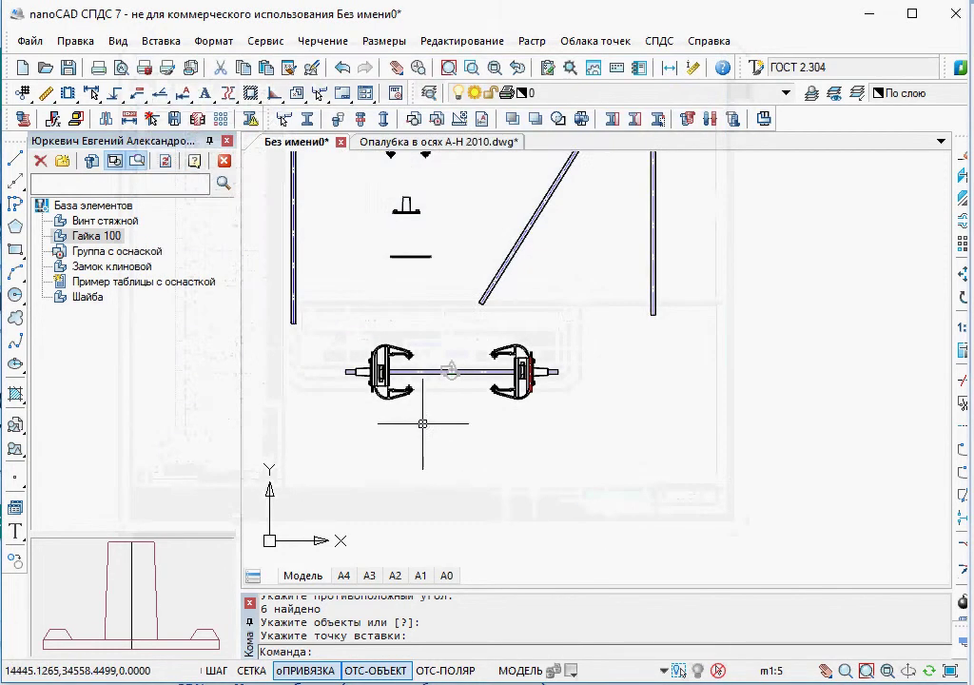
# Refresh the element tree and insert Оснастка on the left, diagonal and right panels.
pyautogui.click(166, 160)
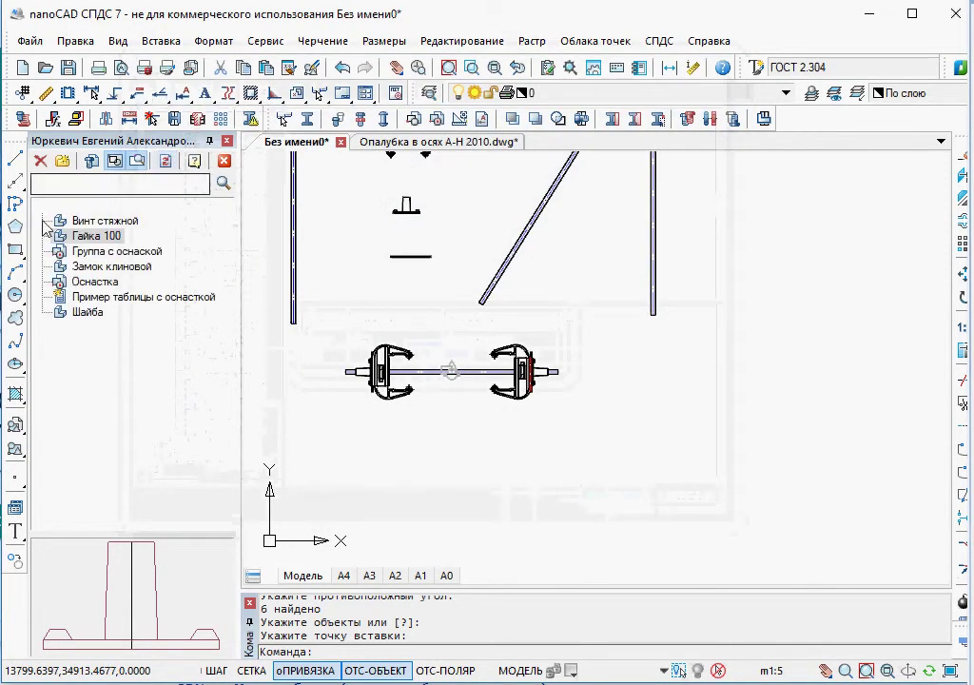
pyautogui.doubleClick(76, 281)
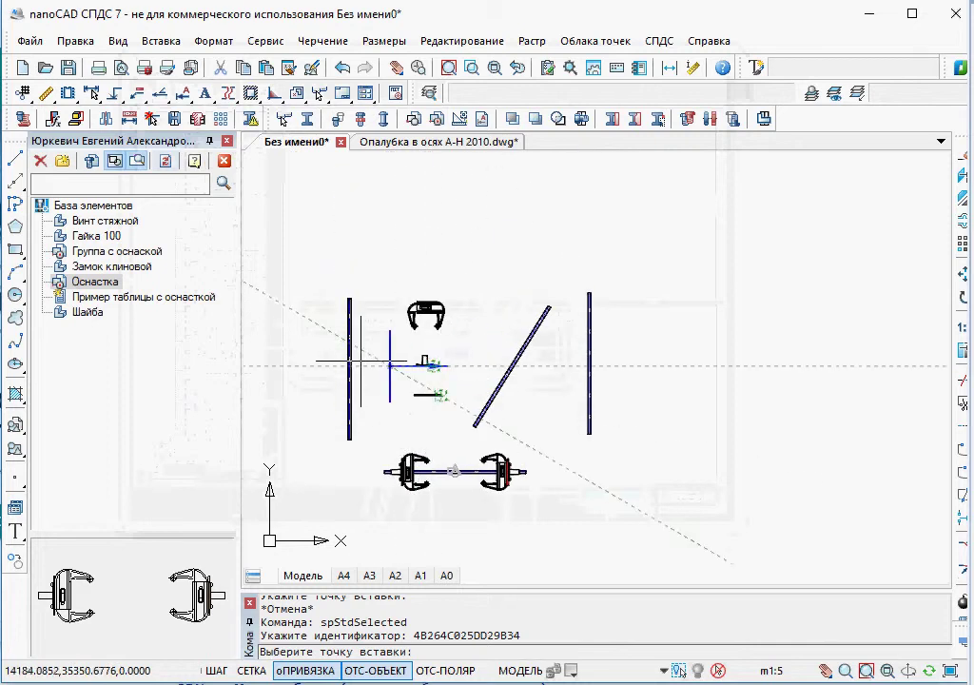
pyautogui.click(347, 371)
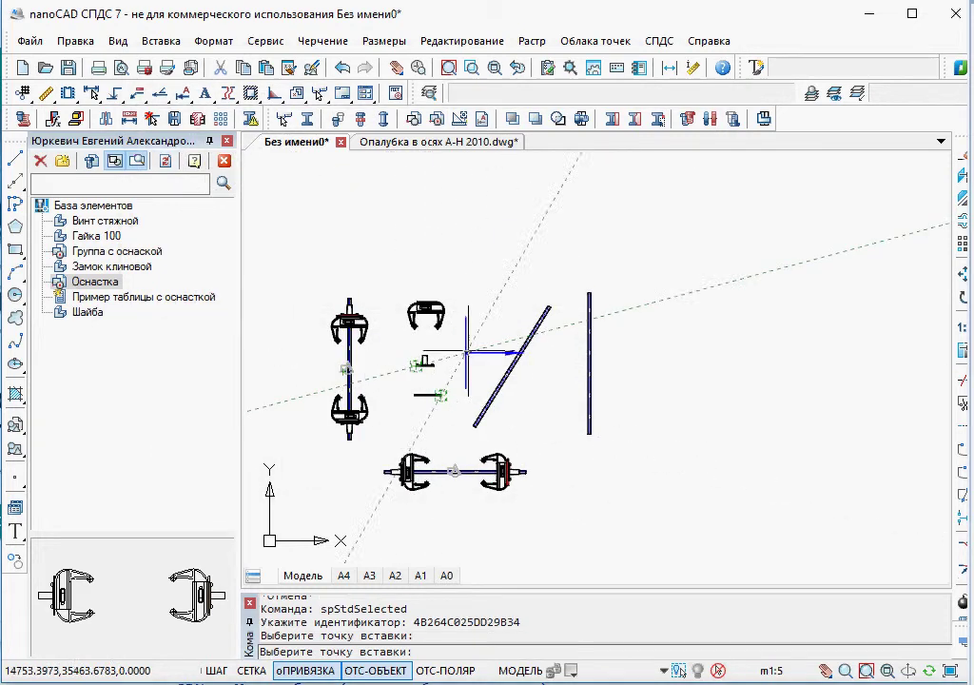
pyautogui.click(512, 364)
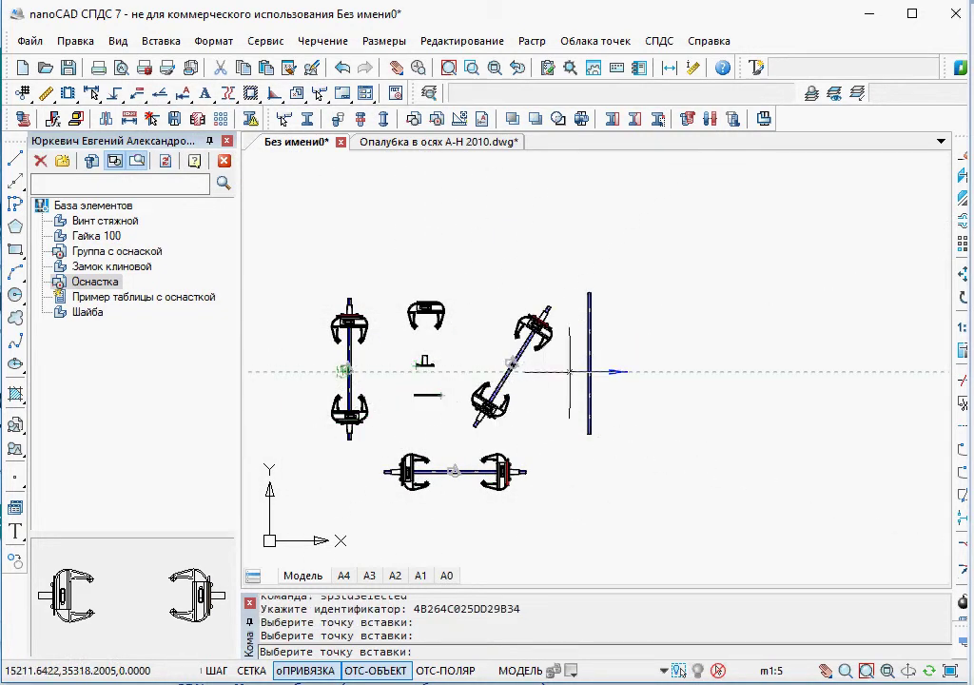
pyautogui.click(589, 371)
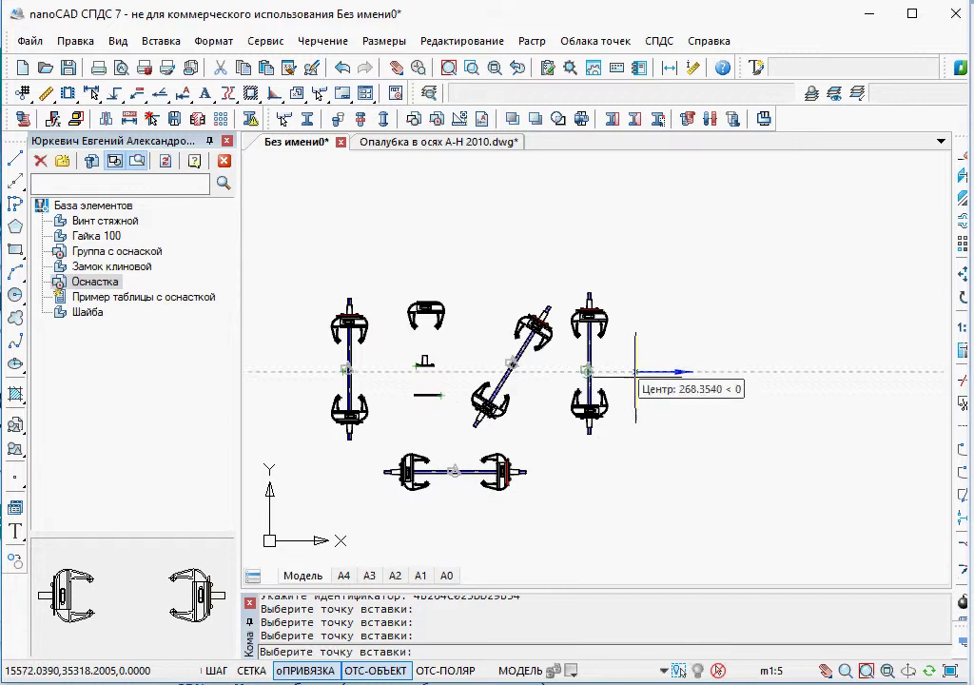
pyautogui.press('Escape')
pyautogui.scroll(2, 572, 403)
pyautogui.scroll(2, 519, 241)
pyautogui.scroll(-2, 519, 240)
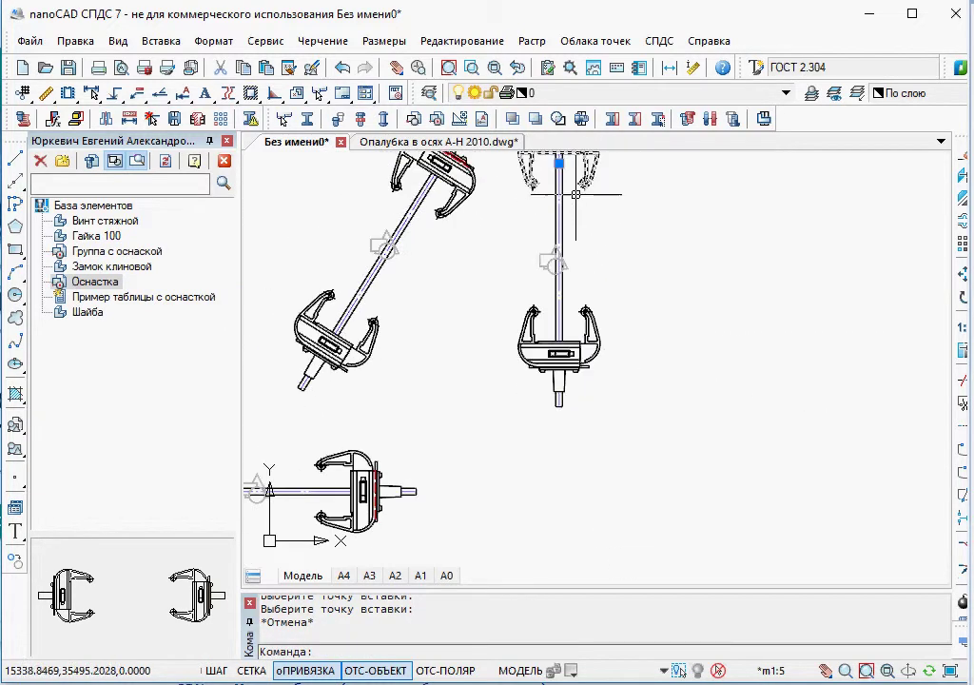
pyautogui.press('Escape')
# Reposition the right-panel assembly with its grips, rotating it back to vertical.
pyautogui.click(554, 223)
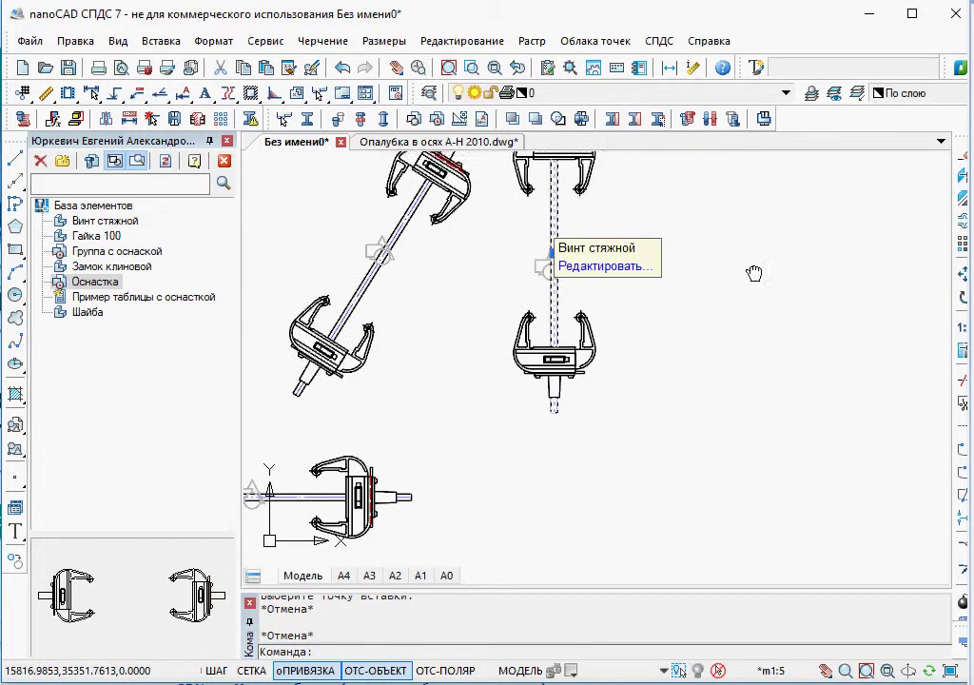
pyautogui.moveTo(752, 272); pyautogui.dragTo(624, 289, button='middle')
pyautogui.click(519, 284)
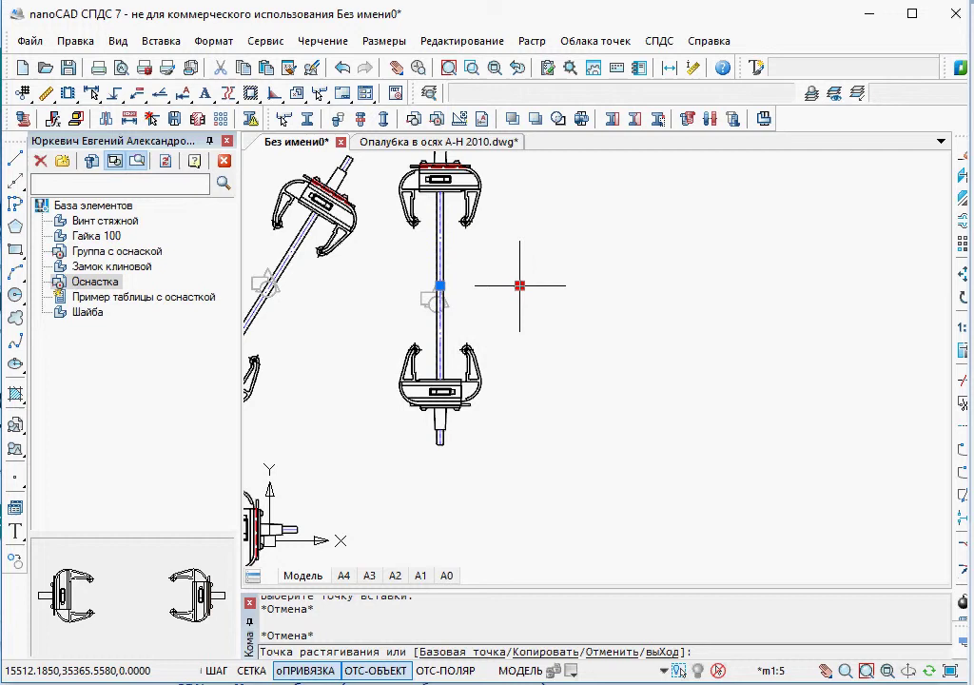
pyautogui.click(531, 336)
pyautogui.click(509, 325)
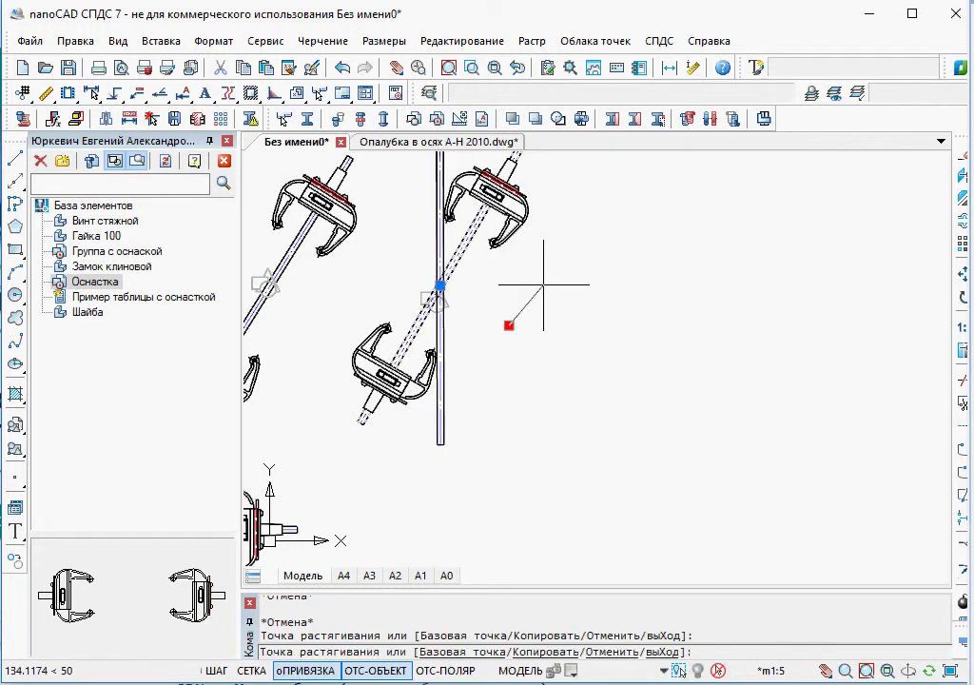
pyautogui.click(543, 284)
pyautogui.click(439, 284)
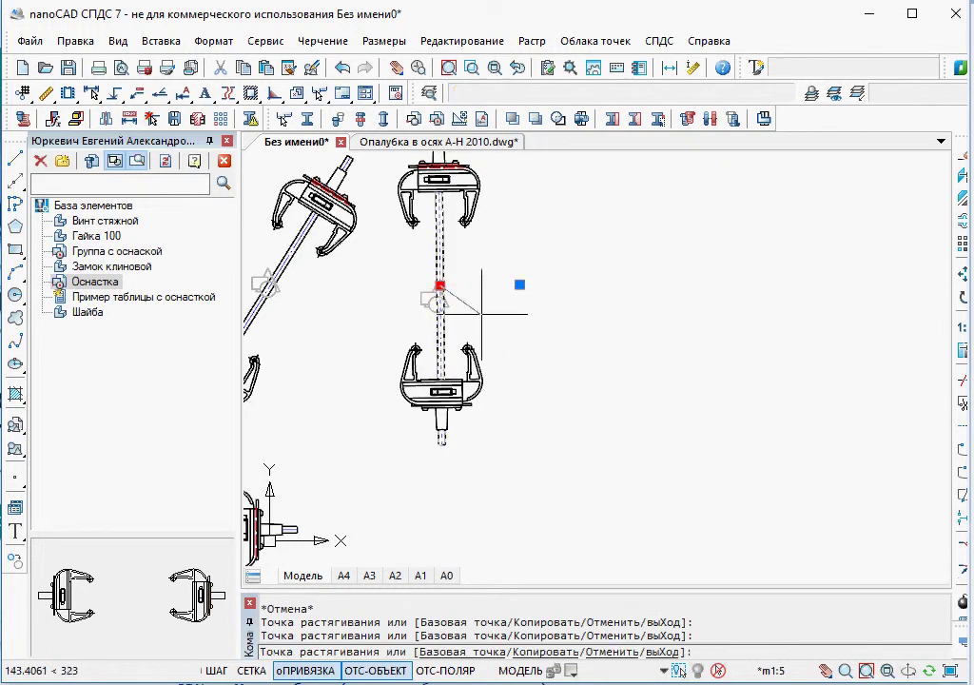
pyautogui.click(656, 370)
pyautogui.scroll(-5, 628, 372)
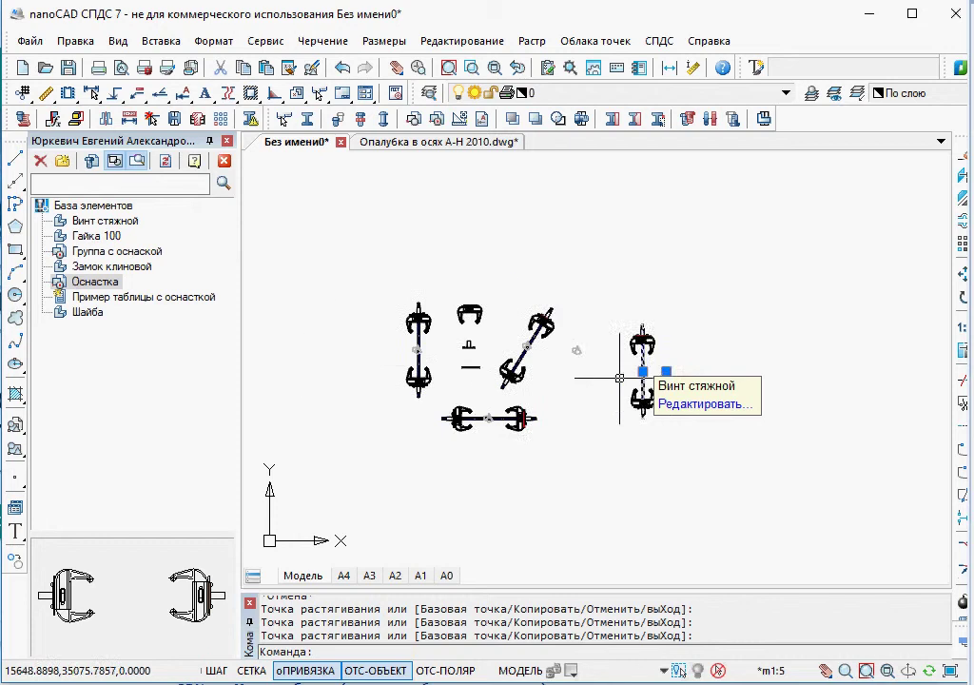
pyautogui.moveTo(624, 373); pyautogui.dragTo(593, 283, button='middle')
pyautogui.press('Escape')
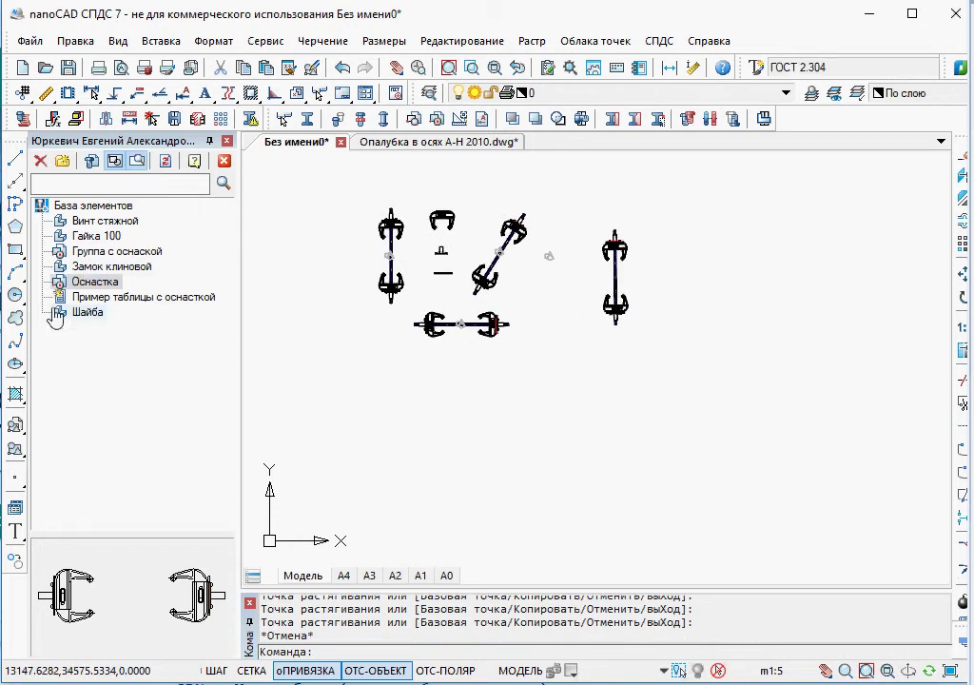
# Insert the Пример таблицы с оснасткой parts table below the assemblies.
pyautogui.doubleClick(95, 297)
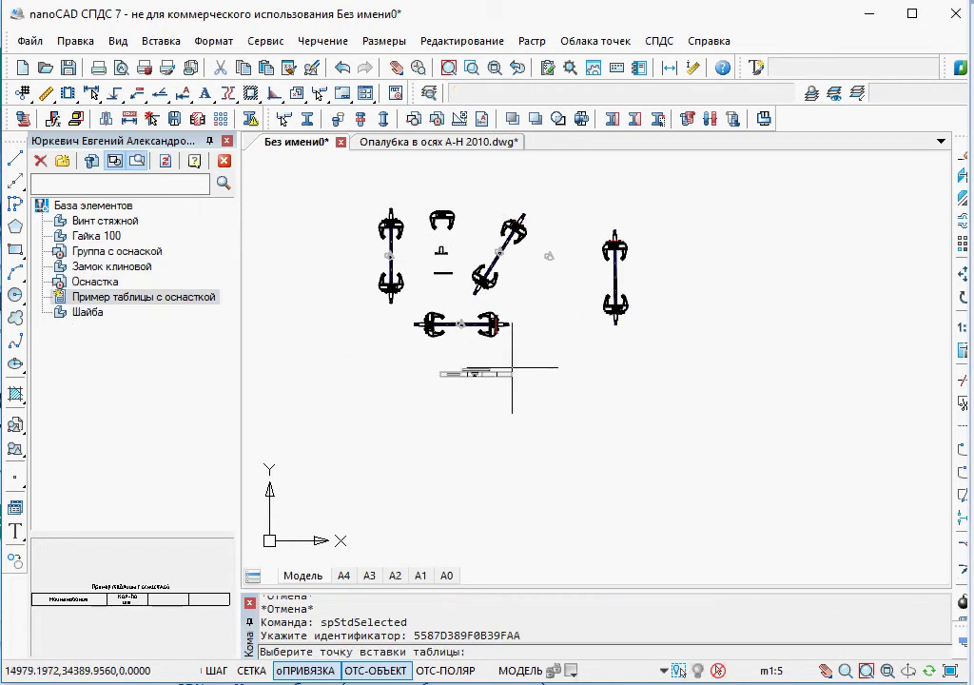
pyautogui.scroll(4, 518, 376)
pyautogui.click(691, 304)
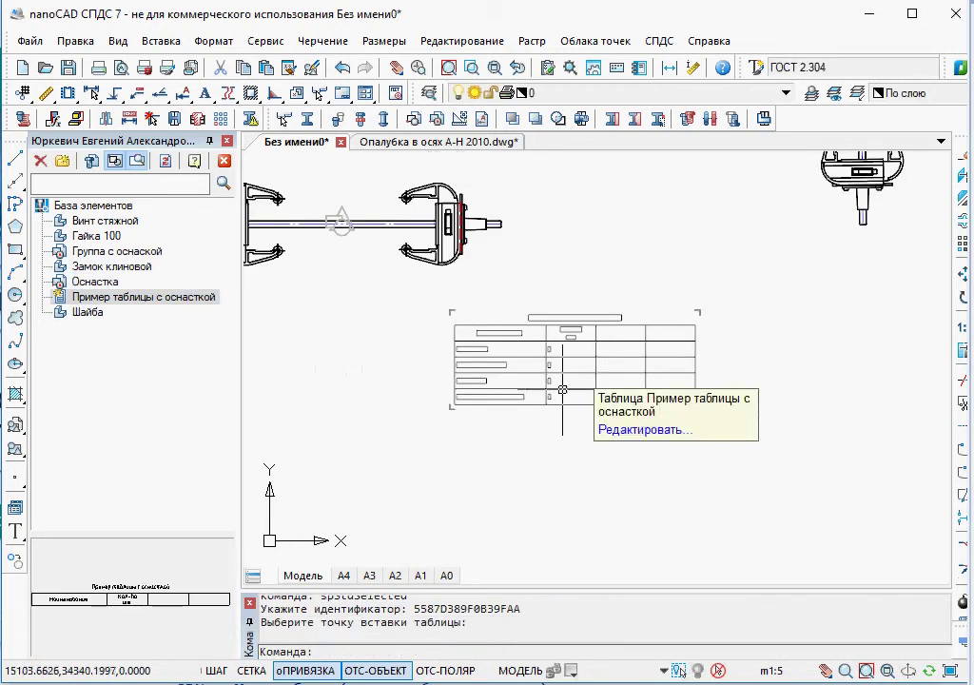
pyautogui.scroll(3, 560, 388)
pyautogui.scroll(-3, 558, 385)
pyautogui.scroll(-2, 554, 381)
pyautogui.scroll(-2, 537, 396)
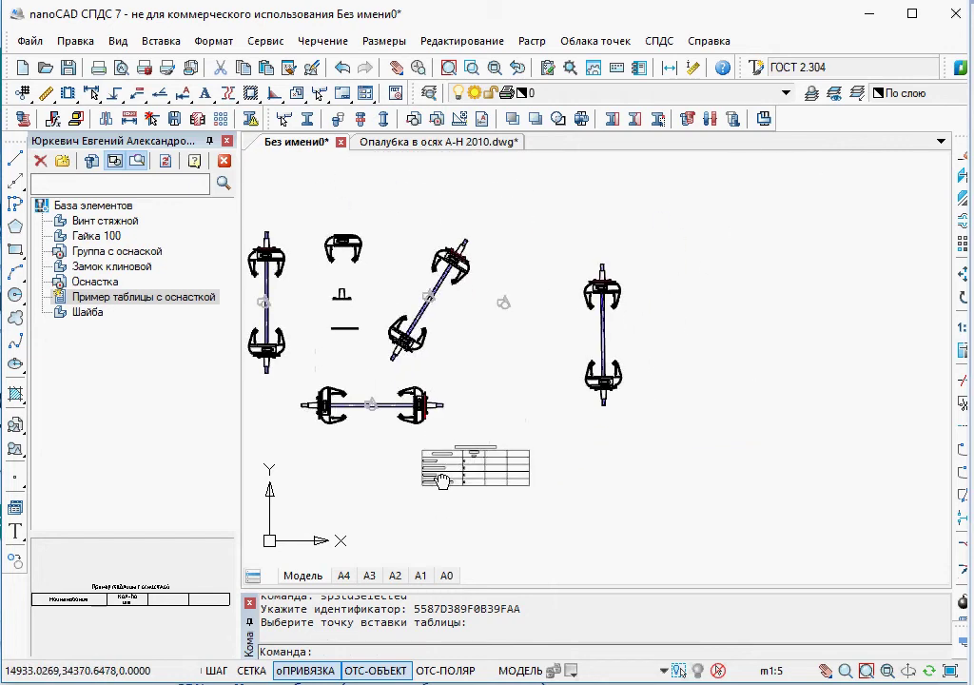
# Delete the diagonal tie assembly and bring the parts table into view.
pyautogui.click(504, 206)
pyautogui.click(388, 390)
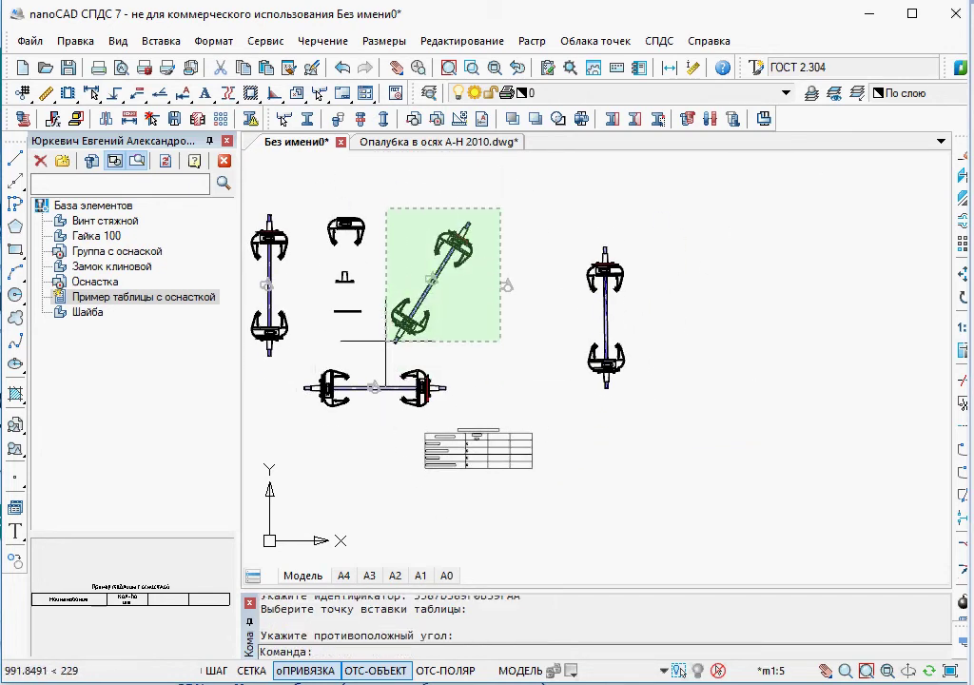
pyautogui.press('Delete')
pyautogui.scroll(3, 475, 457)
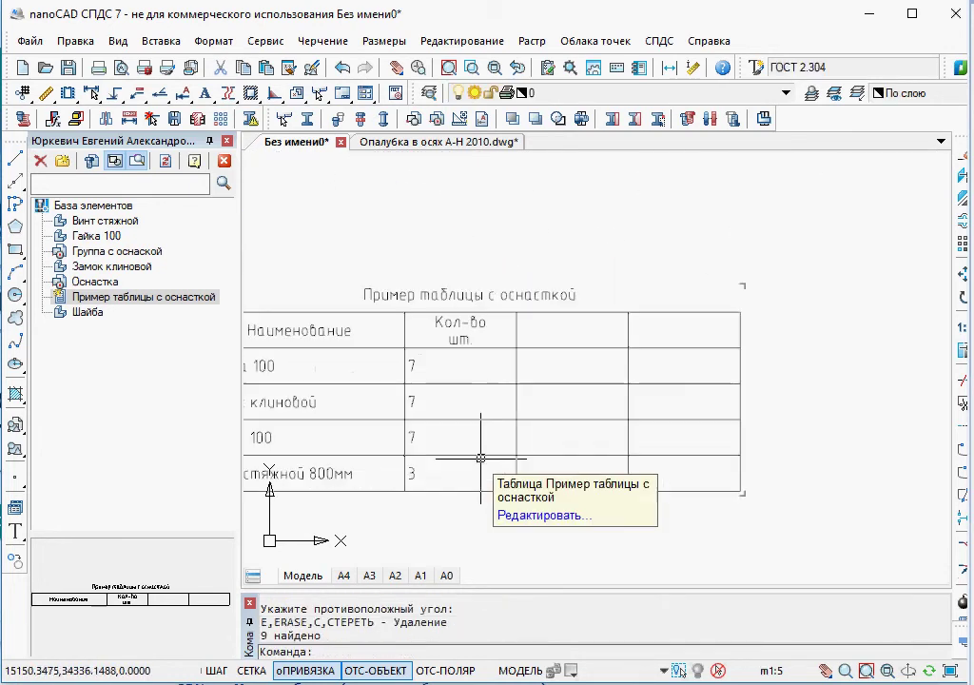
pyautogui.moveTo(476, 457); pyautogui.dragTo(574, 381, button='middle')
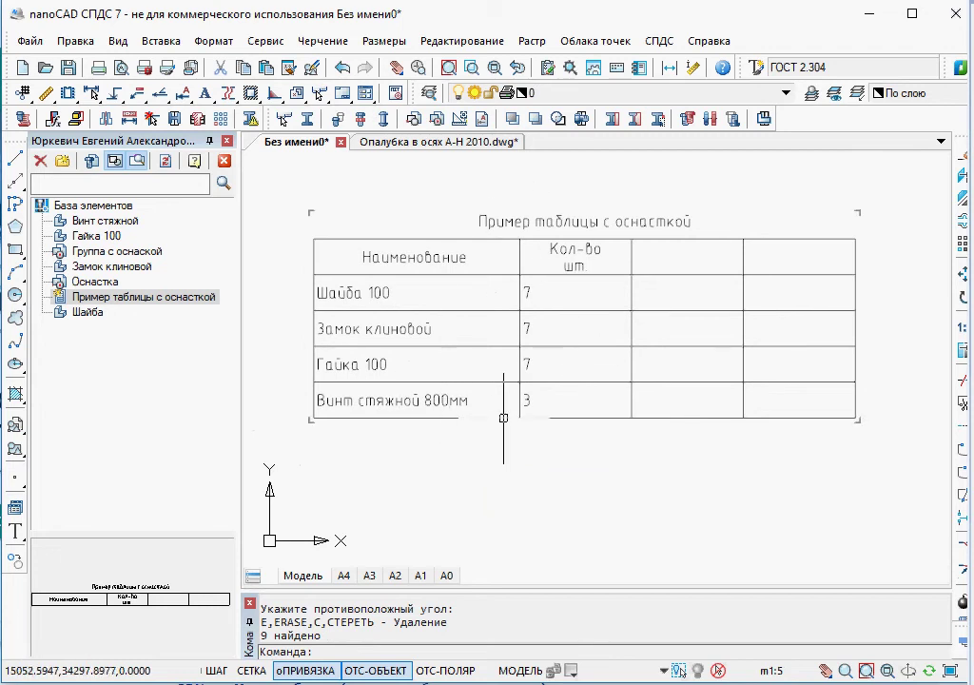